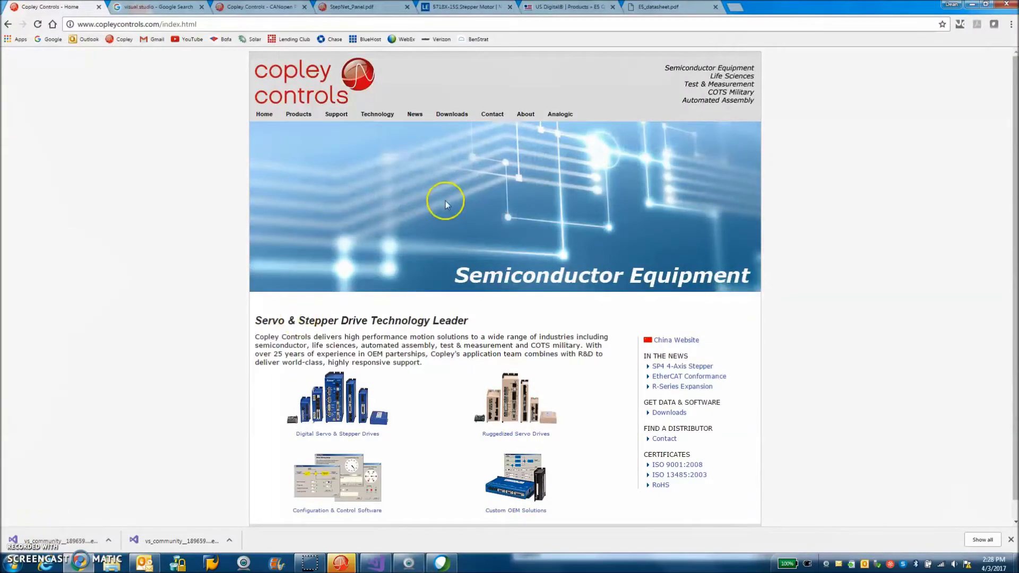
- Download the CMO V5 (5.1.3.0) package from Copley's Downloads page and open the zip when done
{"action": "left_click", "coordinate": [454, 115]}
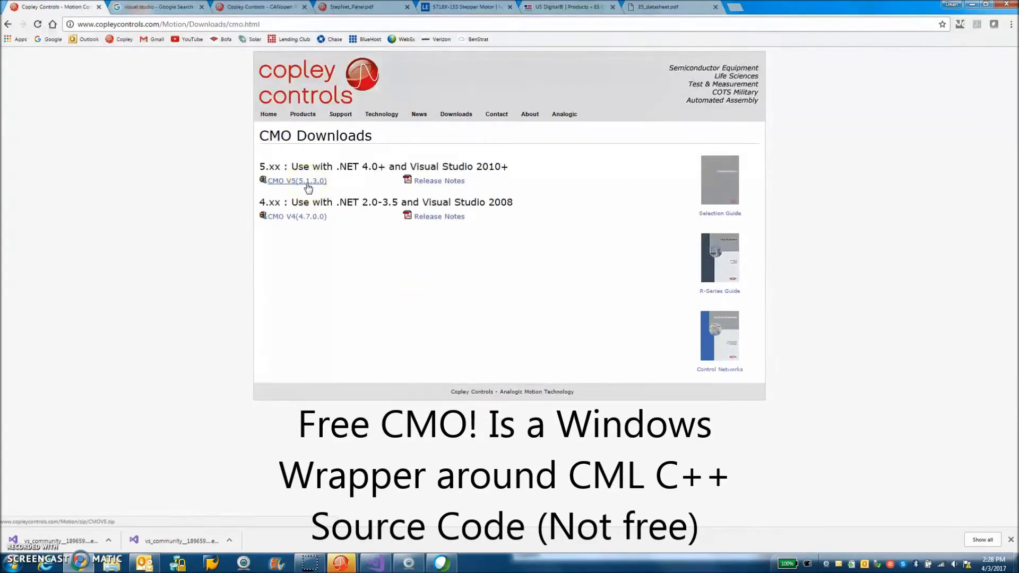
{"action": "left_click", "coordinate": [341, 174]}
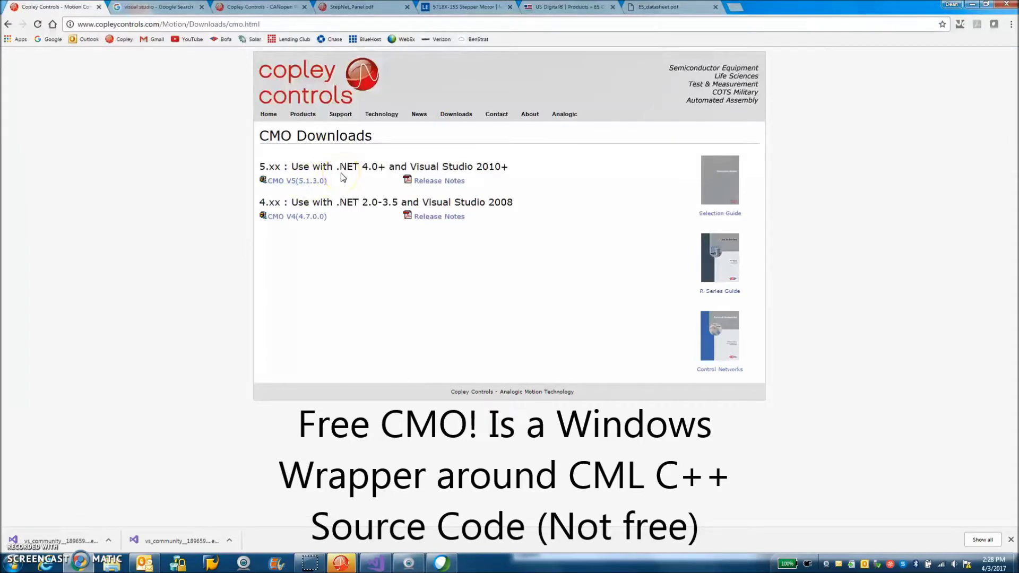
{"action": "left_click", "coordinate": [309, 182]}
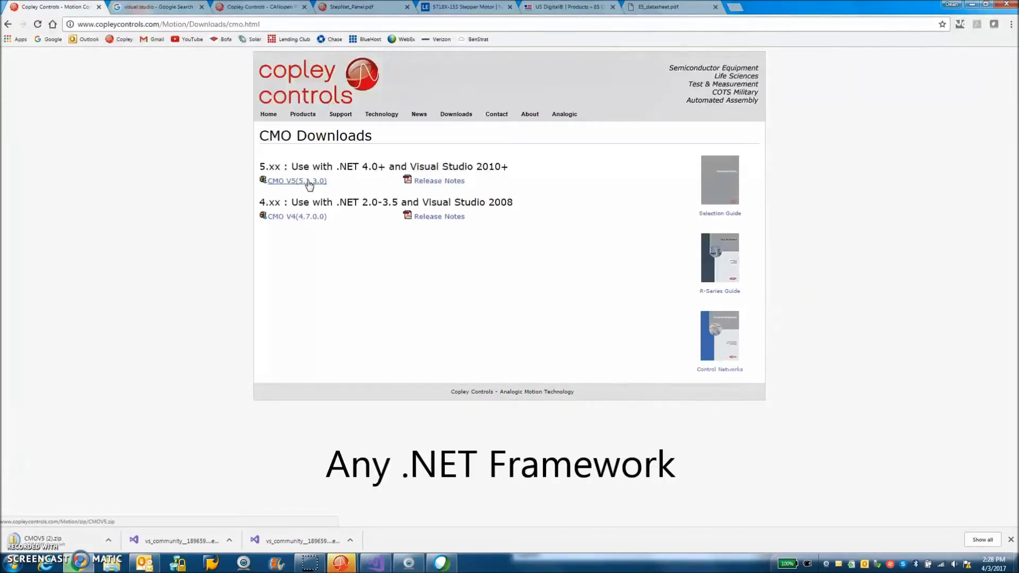
{"action": "left_click", "coordinate": [109, 540]}
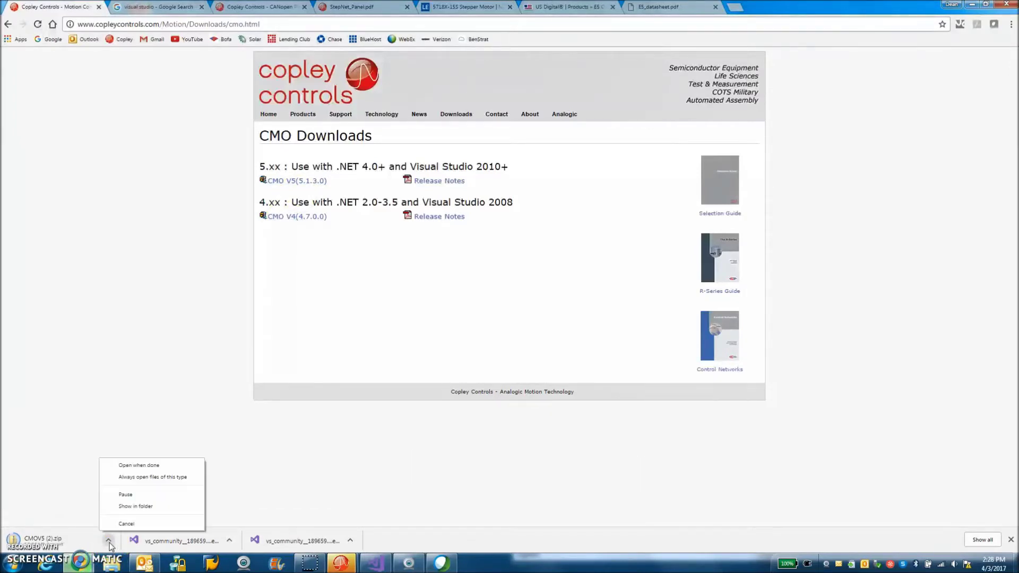
{"action": "left_click", "coordinate": [141, 464]}
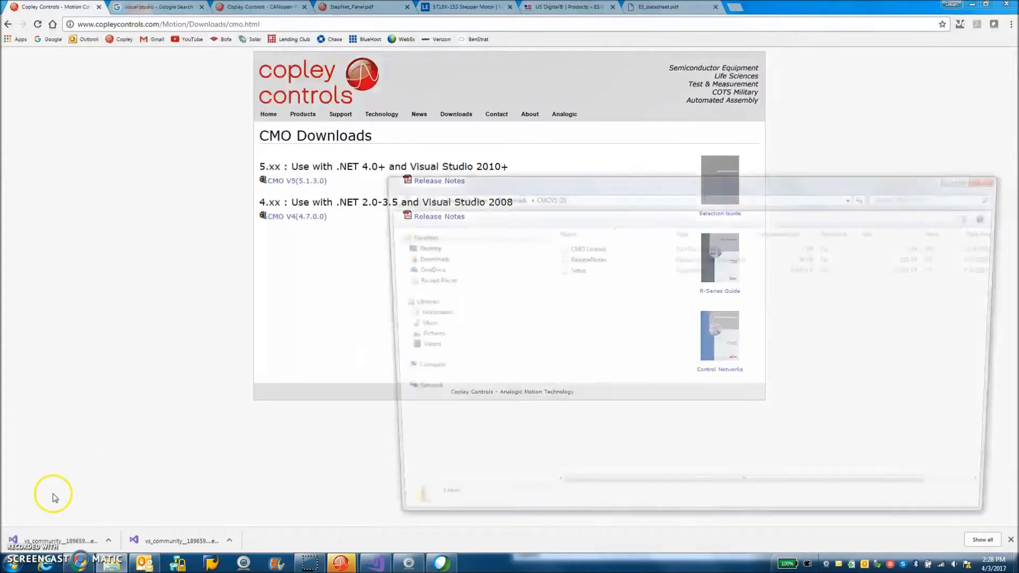
- Launch the CMO Setup program from the CMOV5 archive and allow the unverified installer to run
{"action": "left_click", "coordinate": [571, 272]}
{"action": "double_click", "coordinate": [570, 270]}
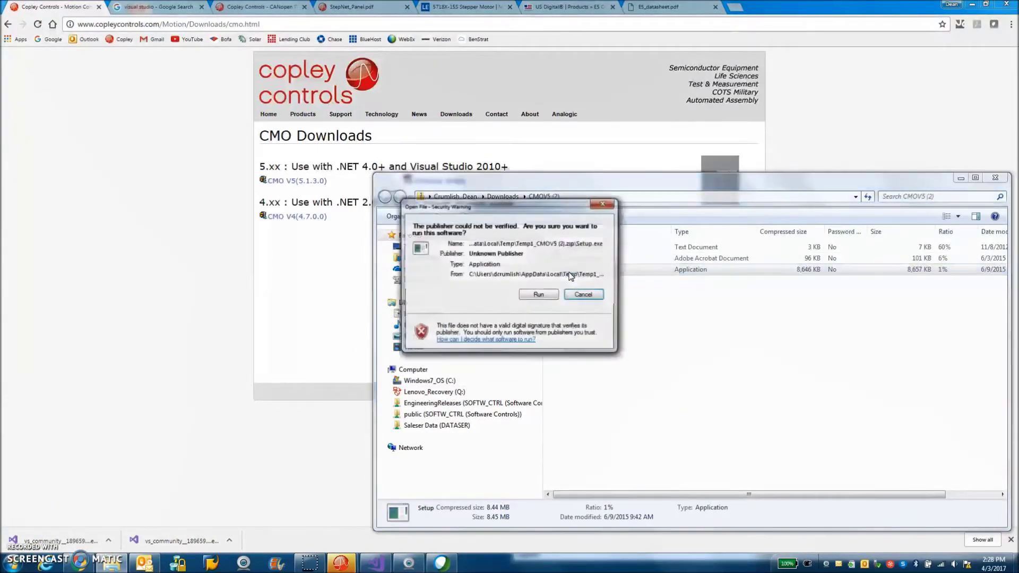
{"action": "left_click", "coordinate": [536, 299]}
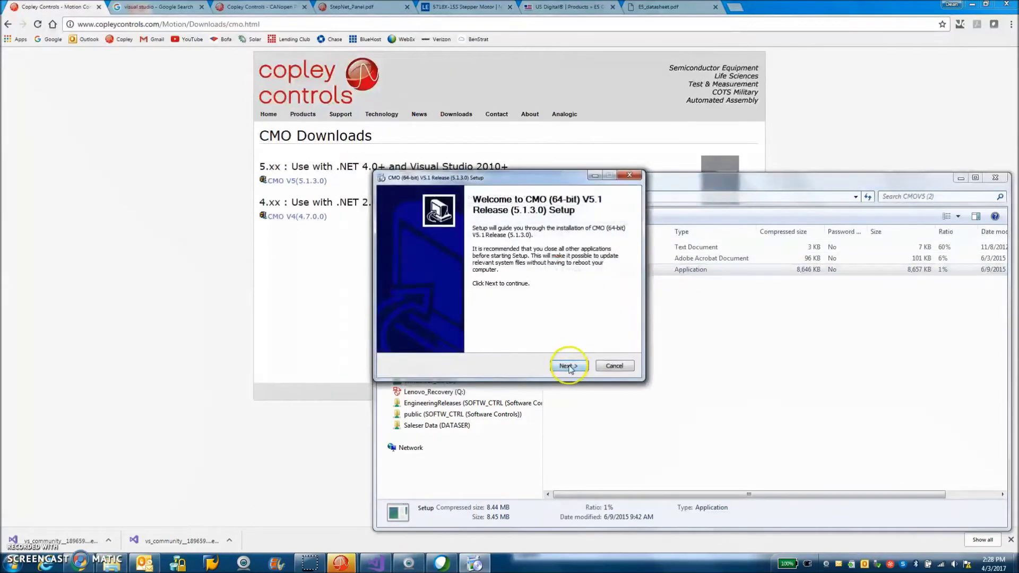
{"action": "left_click", "coordinate": [568, 366]}
- Accept the license, keep the 64-bit CMO.dll, install to the default folder, then close the release notes
{"action": "left_click", "coordinate": [423, 331]}
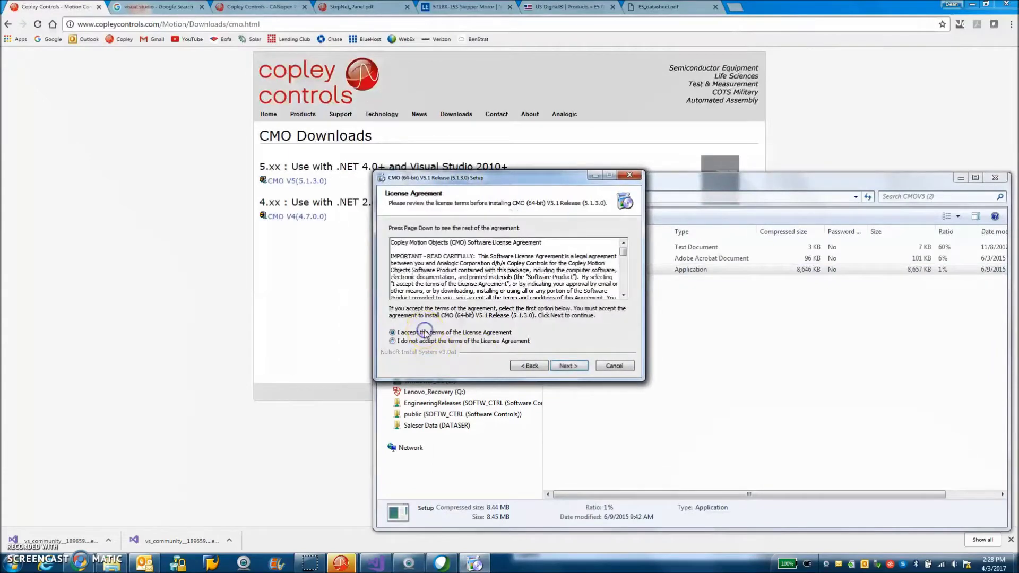
{"action": "left_click", "coordinate": [567, 365]}
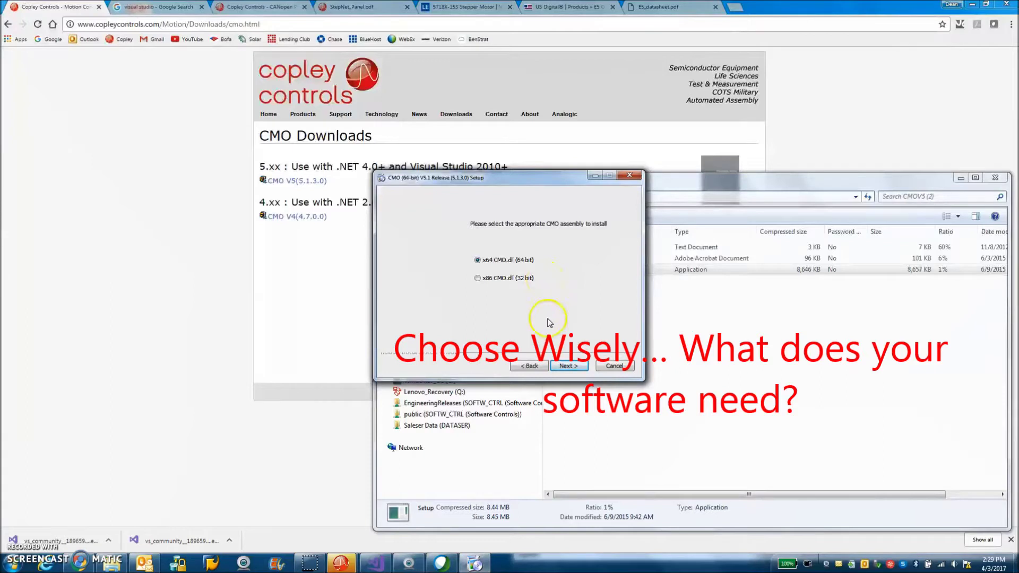
{"action": "left_click", "coordinate": [567, 366]}
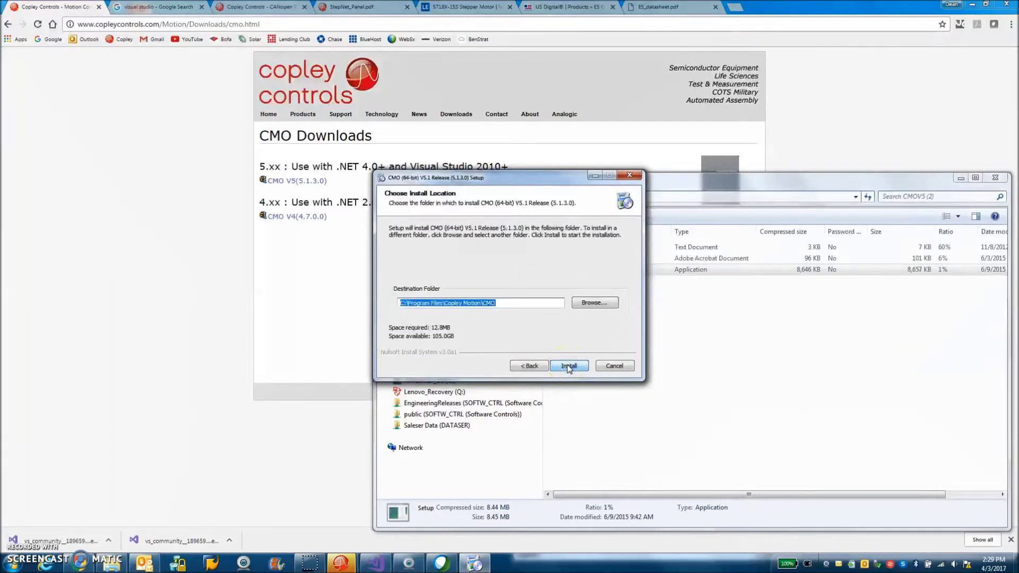
{"action": "left_click", "coordinate": [568, 366]}
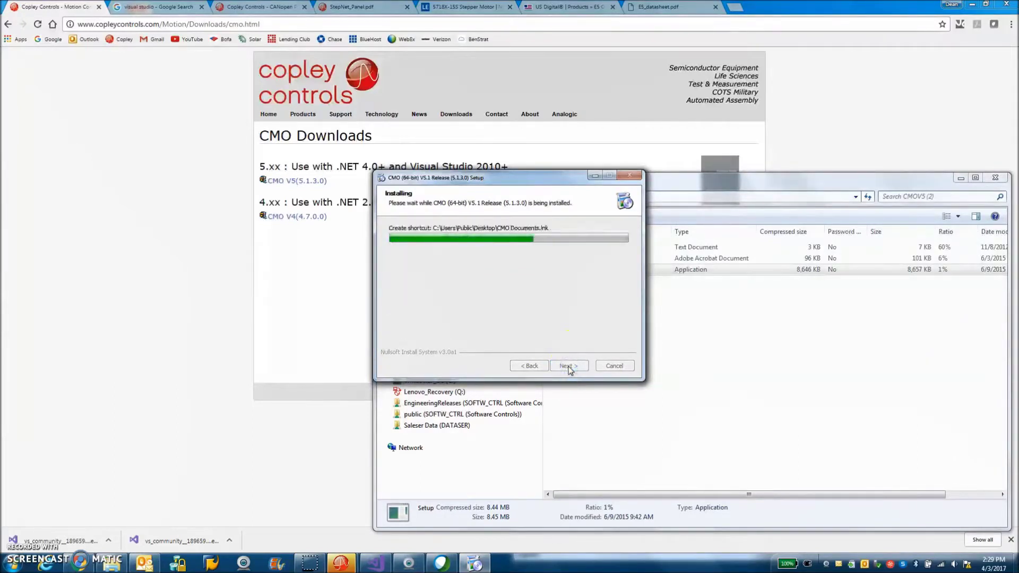
{"action": "left_click", "coordinate": [568, 366]}
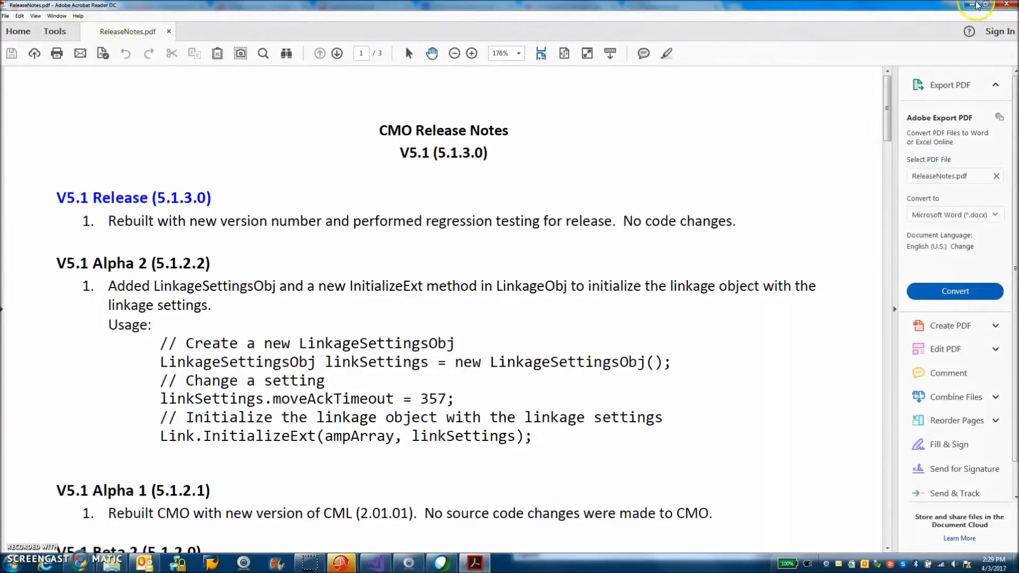
{"action": "left_click", "coordinate": [1006, 4]}
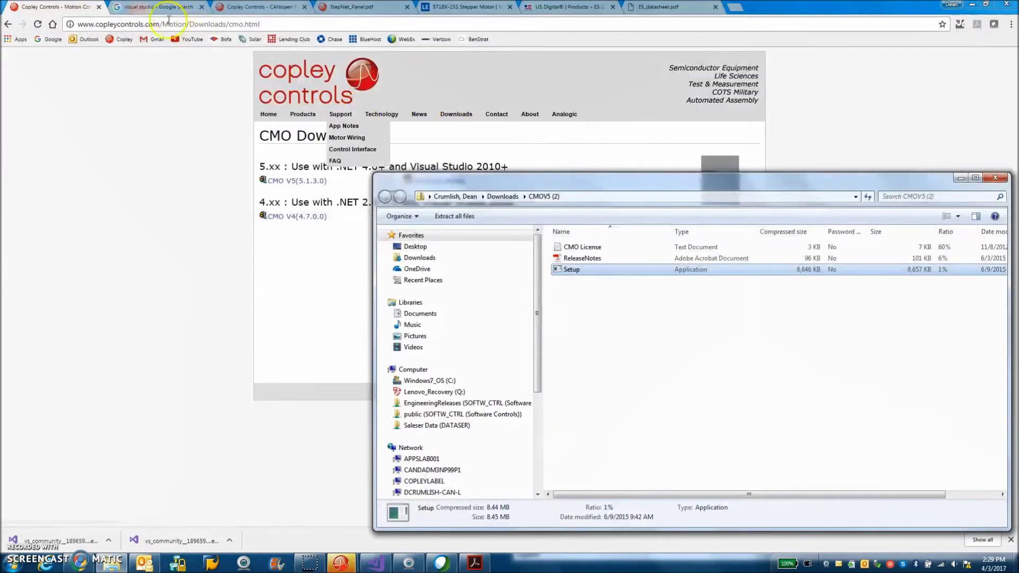
- Browse Start > All Programs > Copley Motion > CMO > Examples to list the VB .NET 2010 examples
{"action": "left_click", "coordinate": [12, 563]}
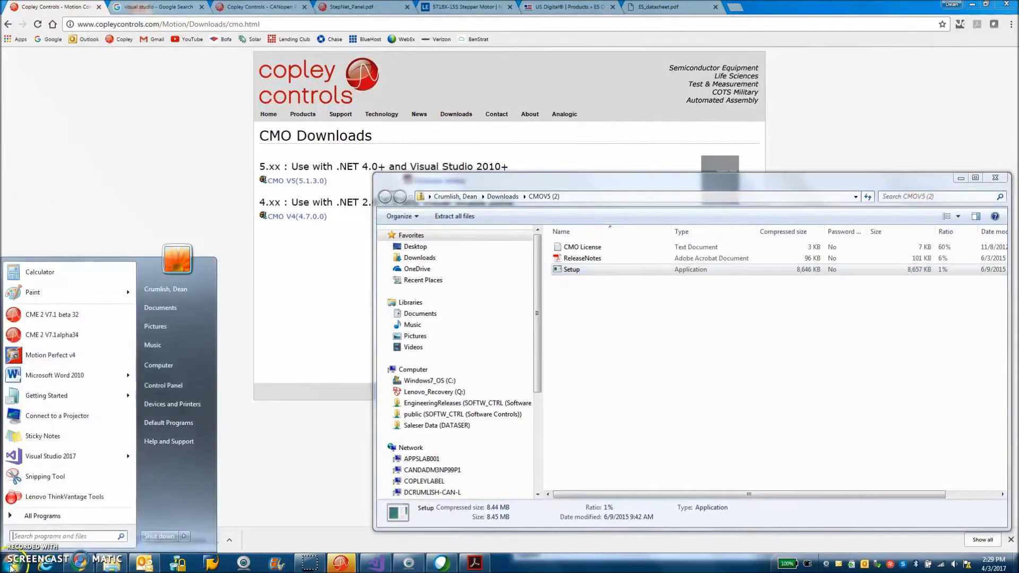
{"action": "left_click", "coordinate": [51, 521]}
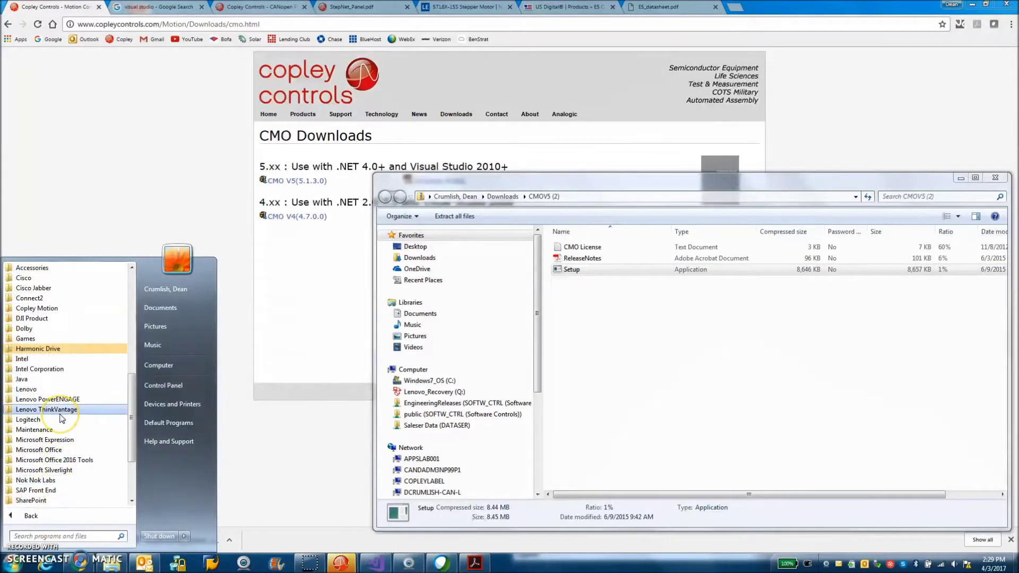
{"action": "left_click", "coordinate": [48, 308]}
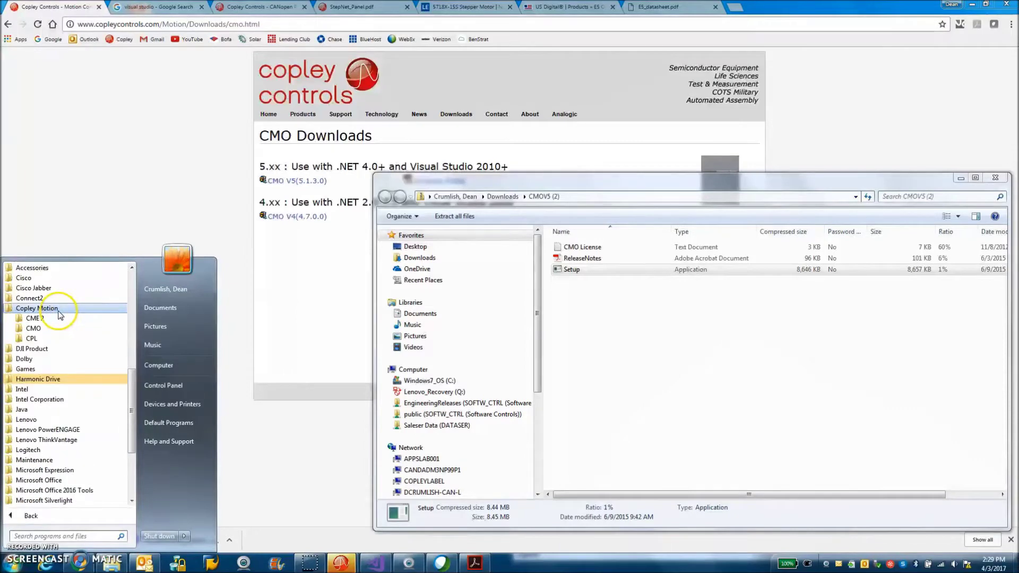
{"action": "left_click", "coordinate": [34, 328]}
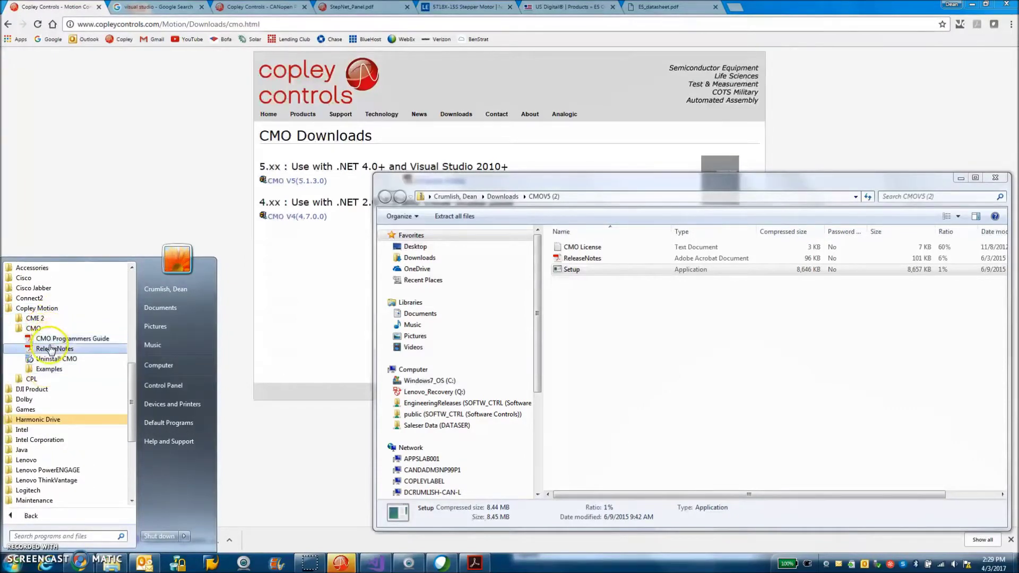
{"action": "left_click", "coordinate": [49, 369]}
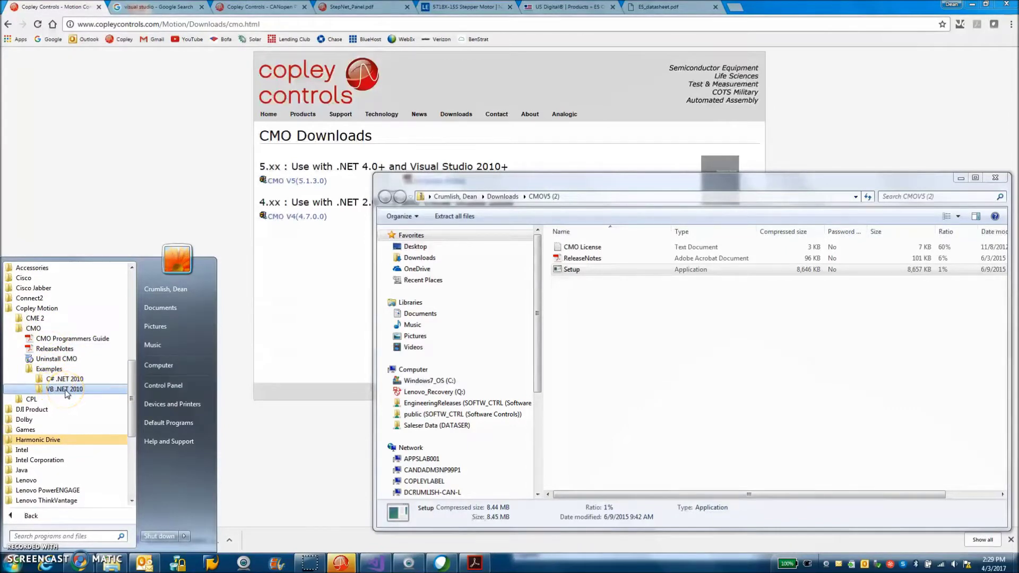
{"action": "left_click", "coordinate": [66, 390]}
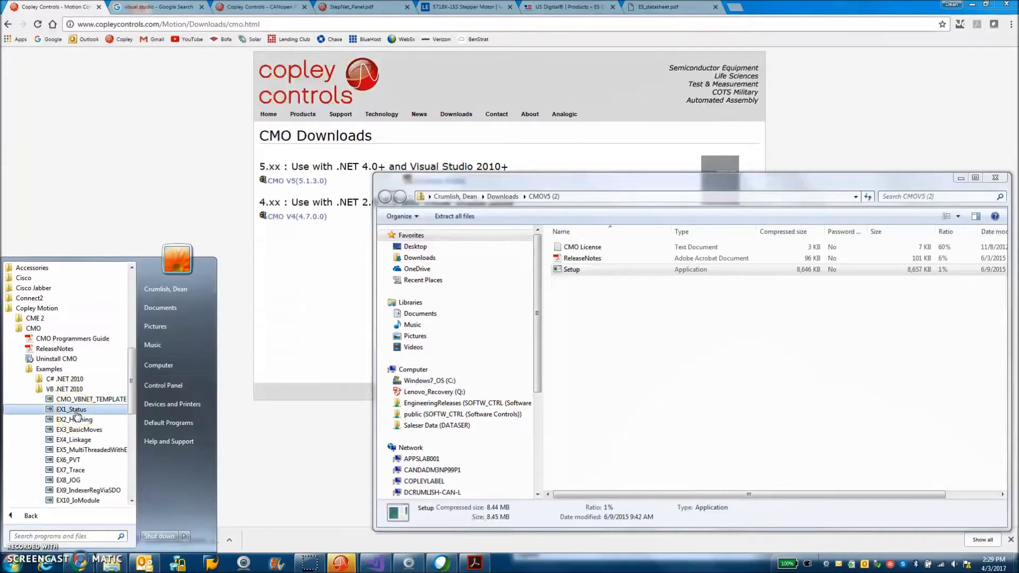
{"action": "left_click", "coordinate": [157, 8]}
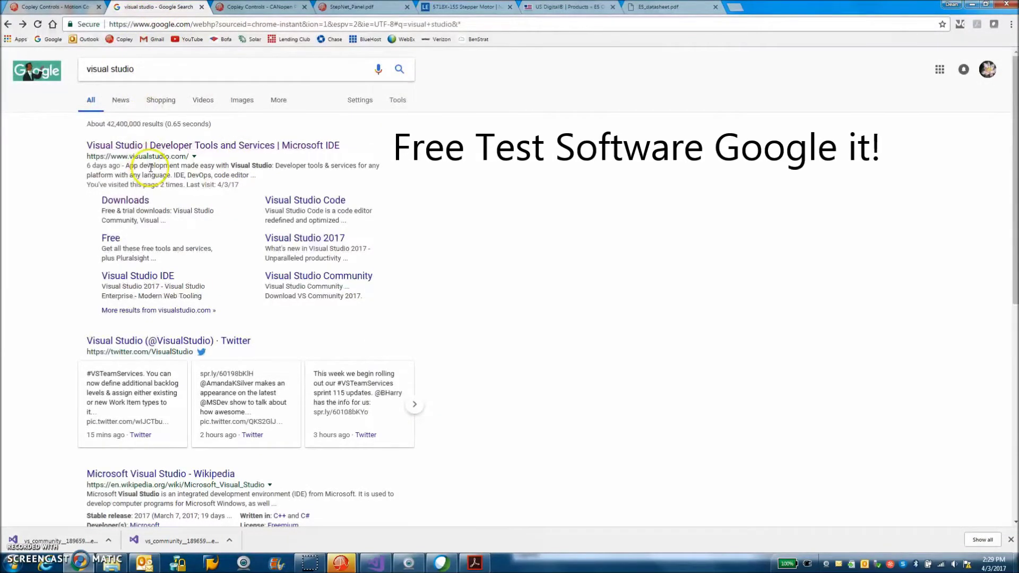
- Reach the Visual Studio Downloads page for the free Visual Studio 2017 Community, then return to Copley's CAN Tools tab
{"action": "left_click", "coordinate": [123, 202]}
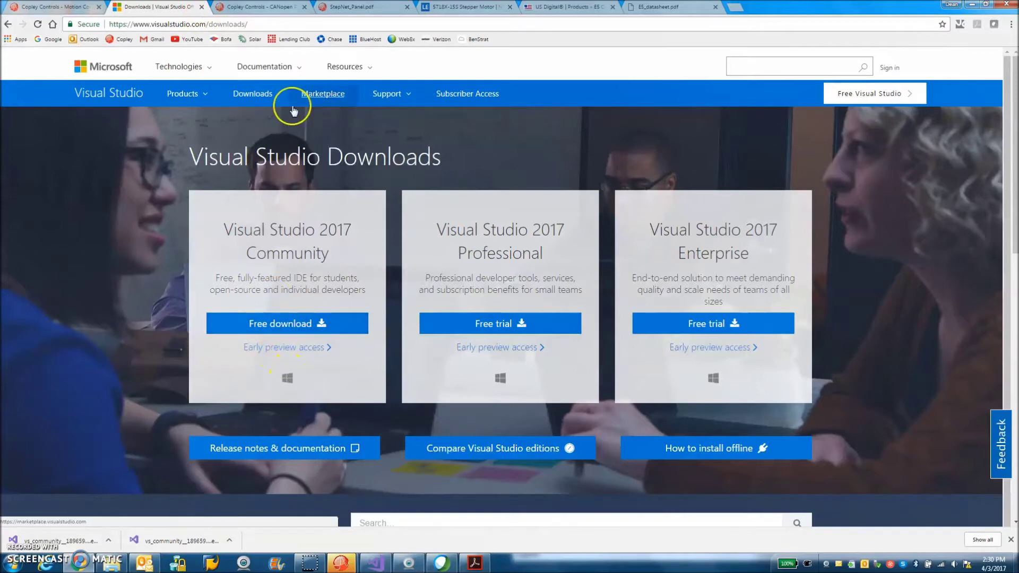
{"action": "left_click", "coordinate": [248, 7]}
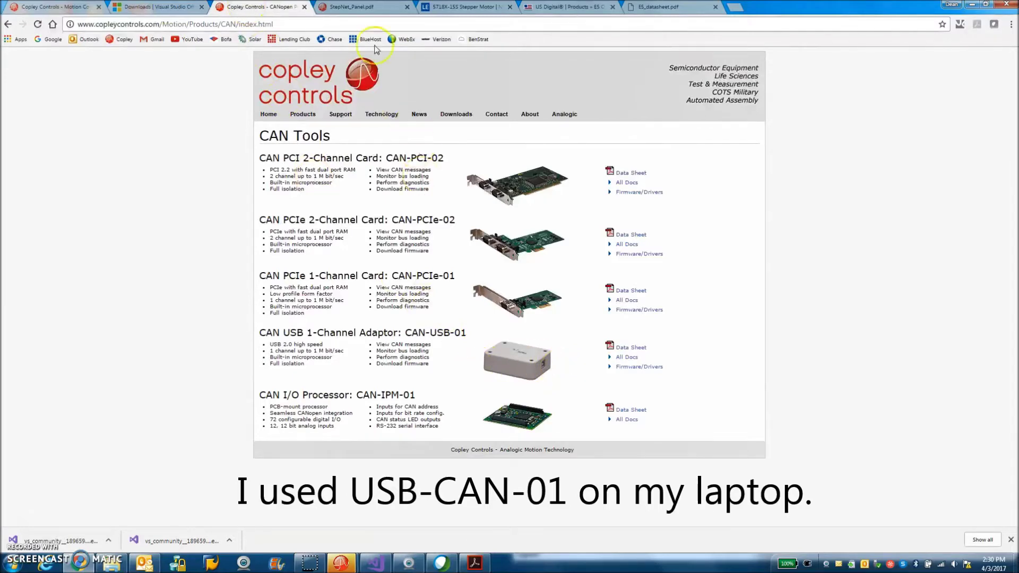
- Scroll StepNet_Panel.pdf to the Master Ordering Guide and highlight the SER-CK, STP-NK, STP-075-07 and STP-CK part numbers
{"action": "left_click", "coordinate": [363, 12]}
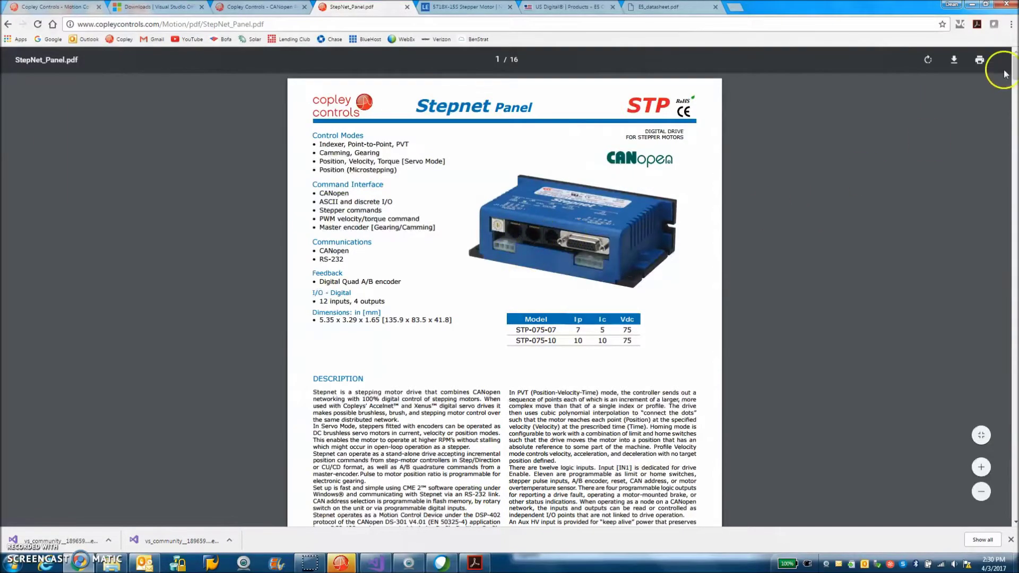
{"action": "left_click_drag", "start_coordinate": [1013, 72], "coordinate": [1012, 491]}
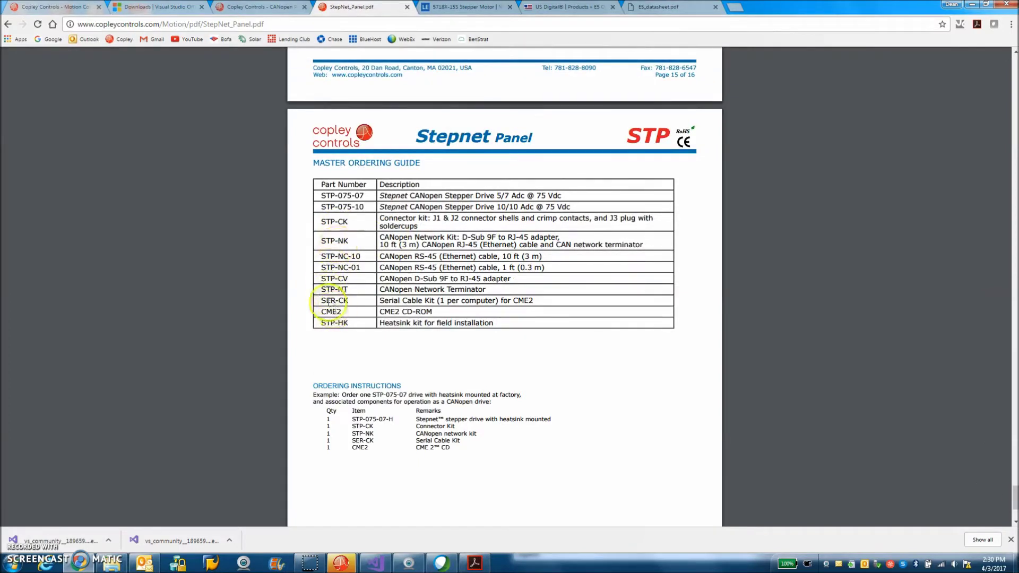
{"action": "left_click_drag", "start_coordinate": [320, 300], "coordinate": [350, 300]}
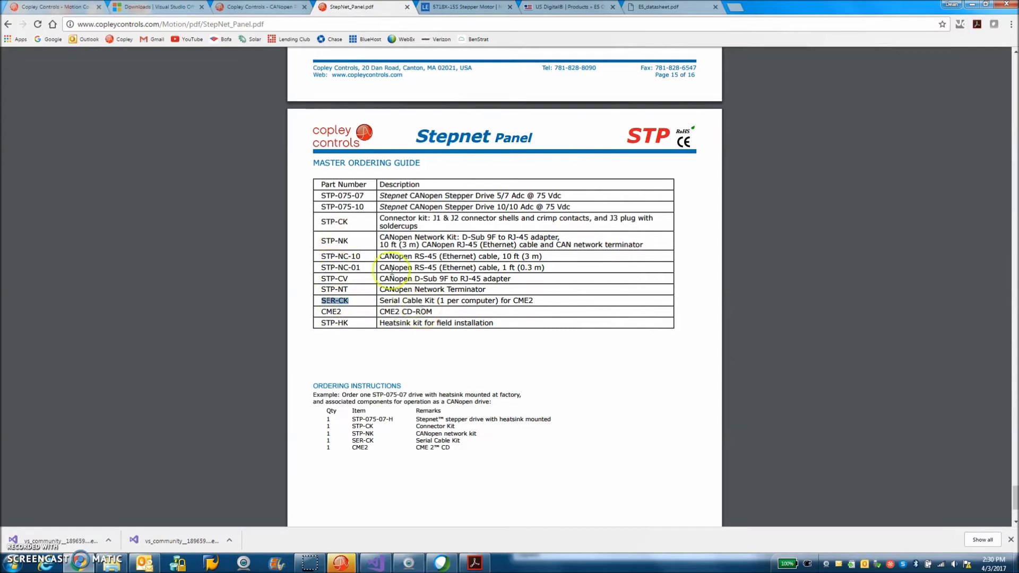
{"action": "left_click_drag", "start_coordinate": [321, 240], "coordinate": [349, 240]}
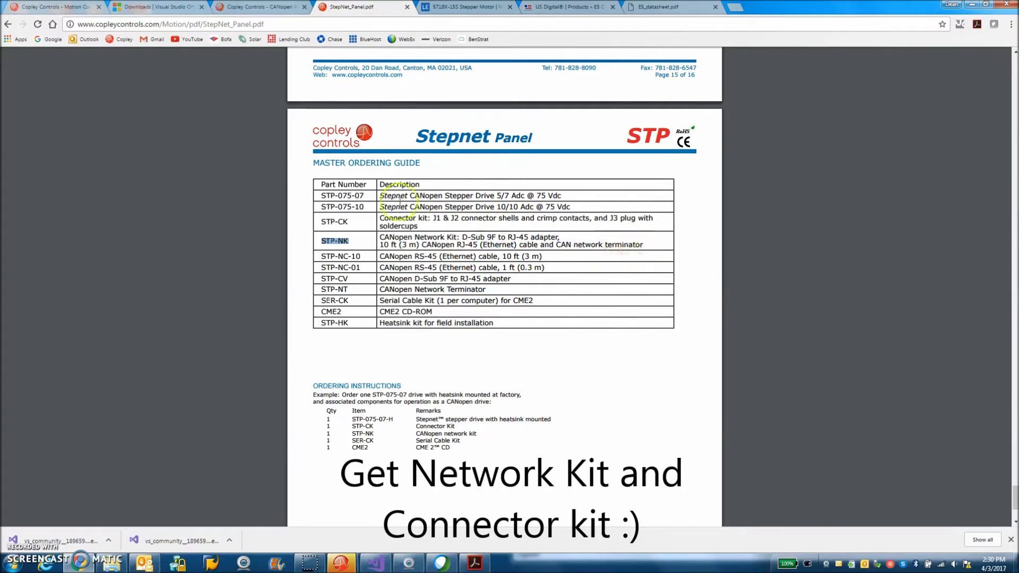
{"action": "left_click_drag", "start_coordinate": [365, 196], "coordinate": [321, 197]}
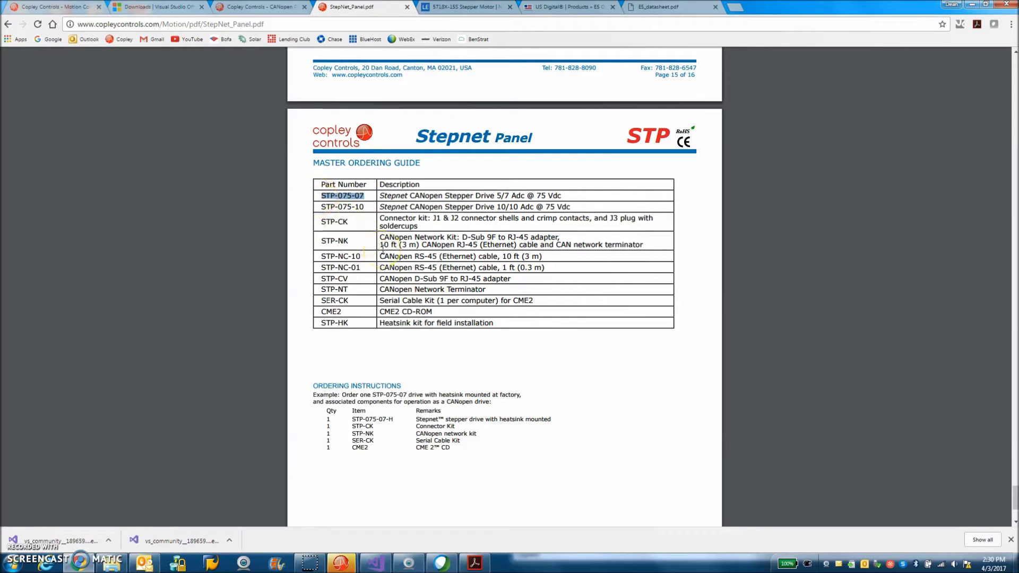
{"action": "left_click_drag", "start_coordinate": [320, 195], "coordinate": [350, 223]}
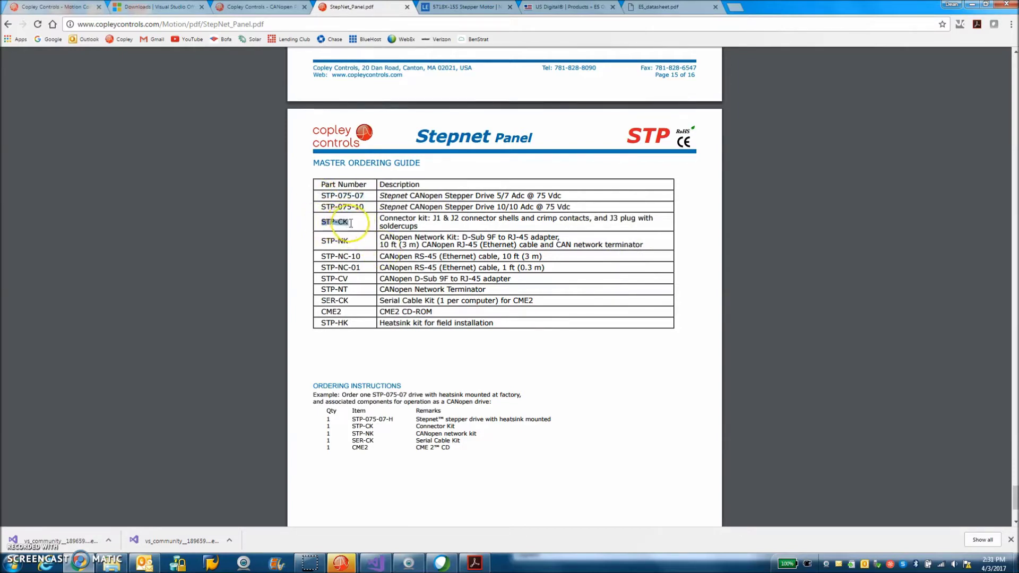
- Open the CAN-USB-01 datasheet from the CAN Tools page and scroll to the page 2 specifications and pin table
{"action": "left_click", "coordinate": [247, 11]}
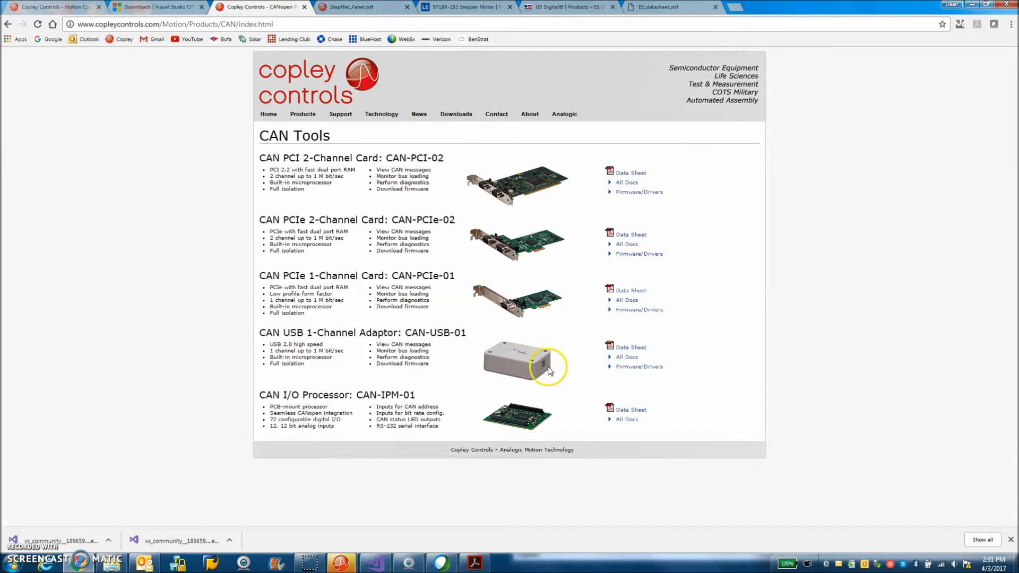
{"action": "left_click", "coordinate": [627, 350]}
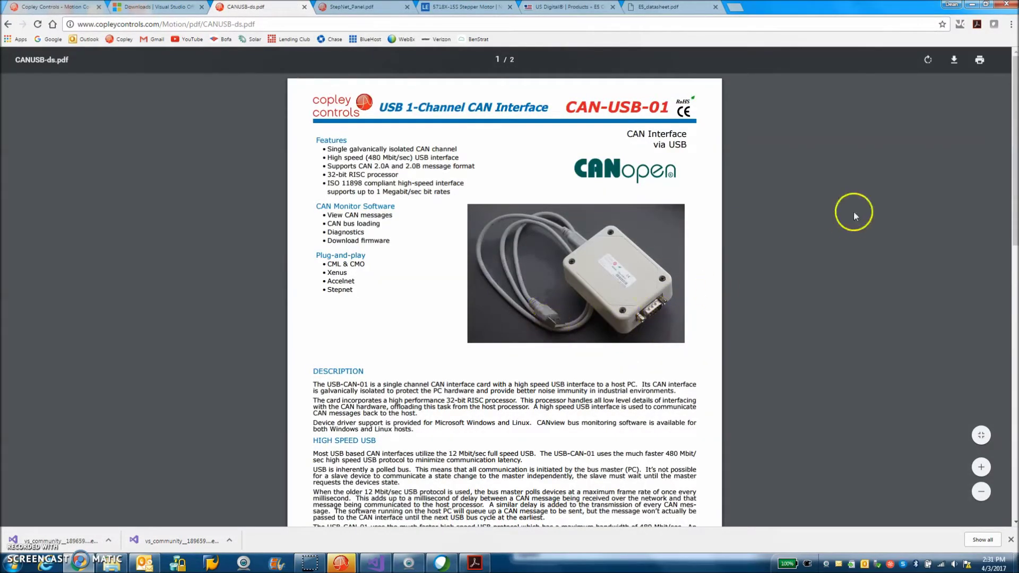
{"action": "left_click_drag", "start_coordinate": [1013, 99], "coordinate": [1012, 387]}
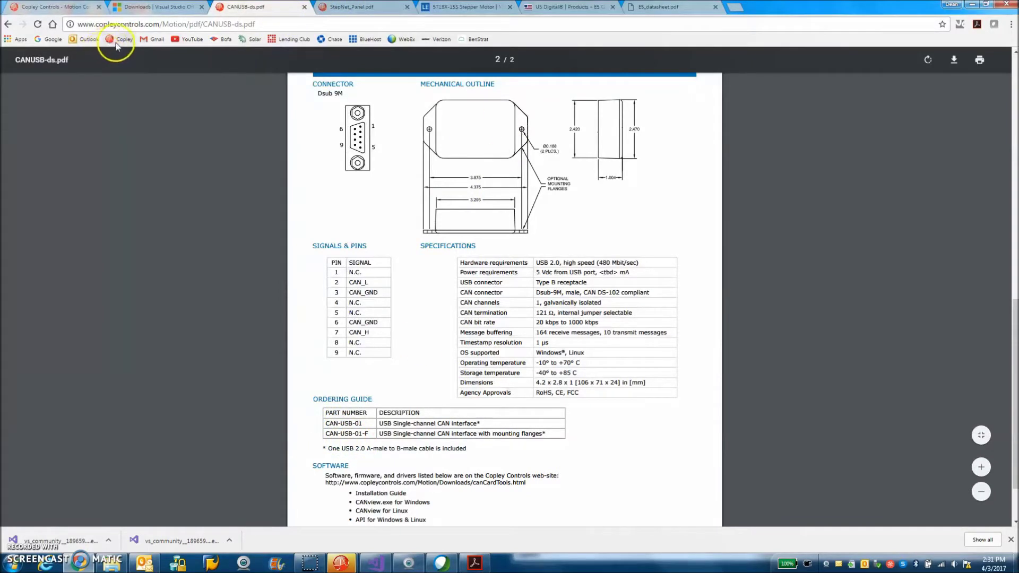
- From the CMO Downloads tab, visit Products > Software Tools, then Products > CAN Tools
{"action": "left_click", "coordinate": [68, 8]}
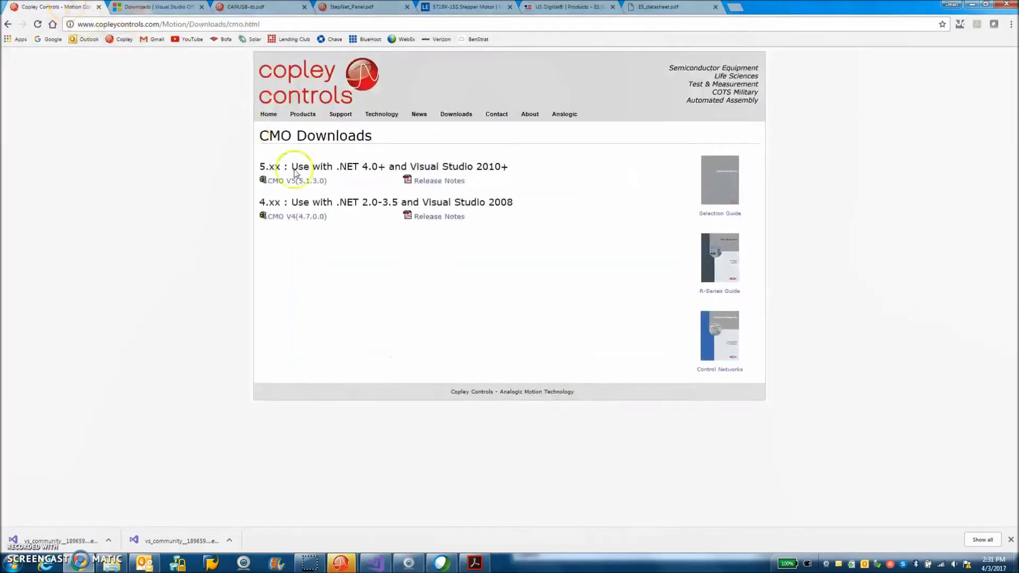
{"action": "mouse_move", "coordinate": [304, 115]}
{"action": "left_click", "coordinate": [305, 139]}
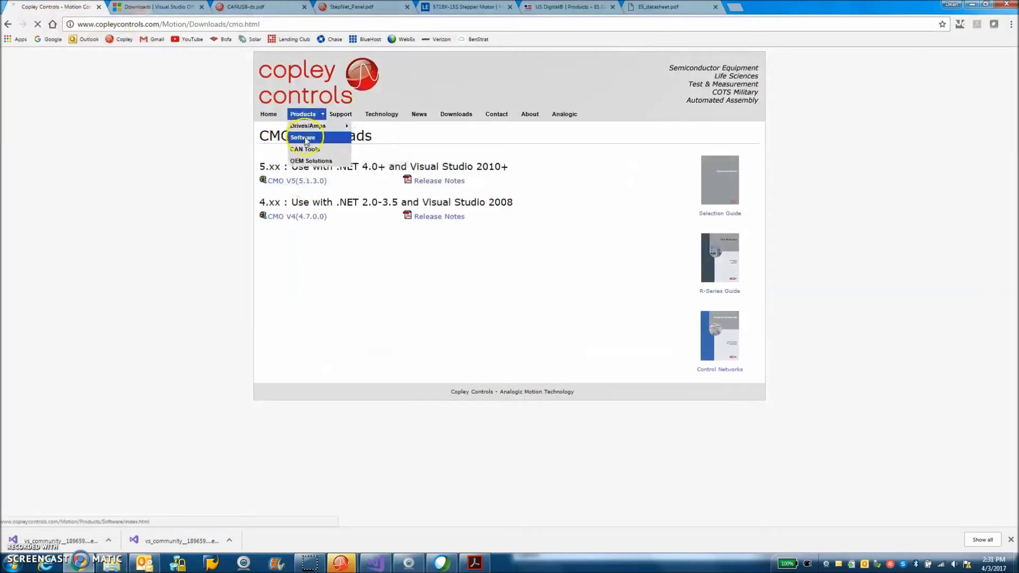
{"action": "mouse_move", "coordinate": [304, 118]}
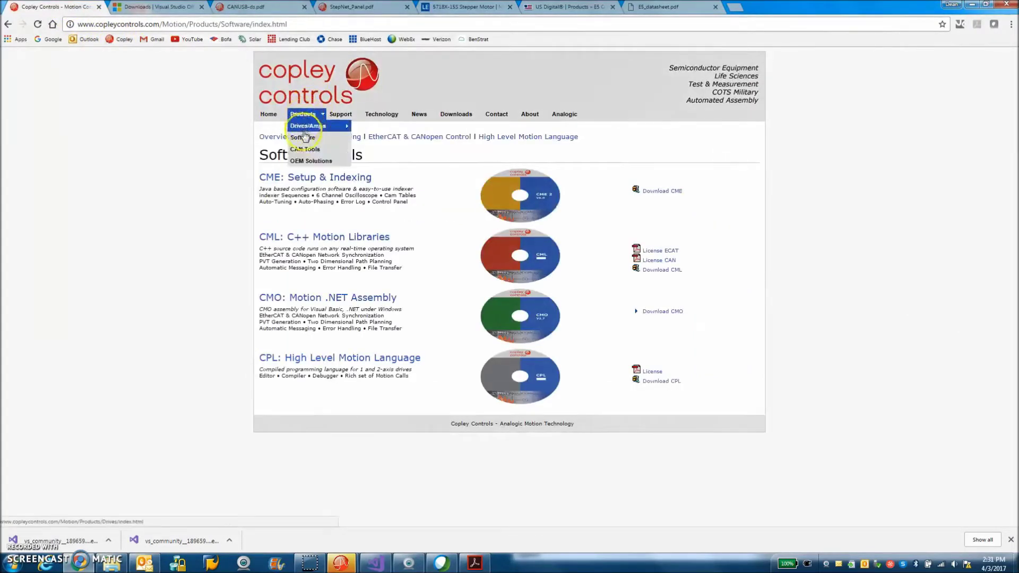
{"action": "left_click", "coordinate": [305, 151]}
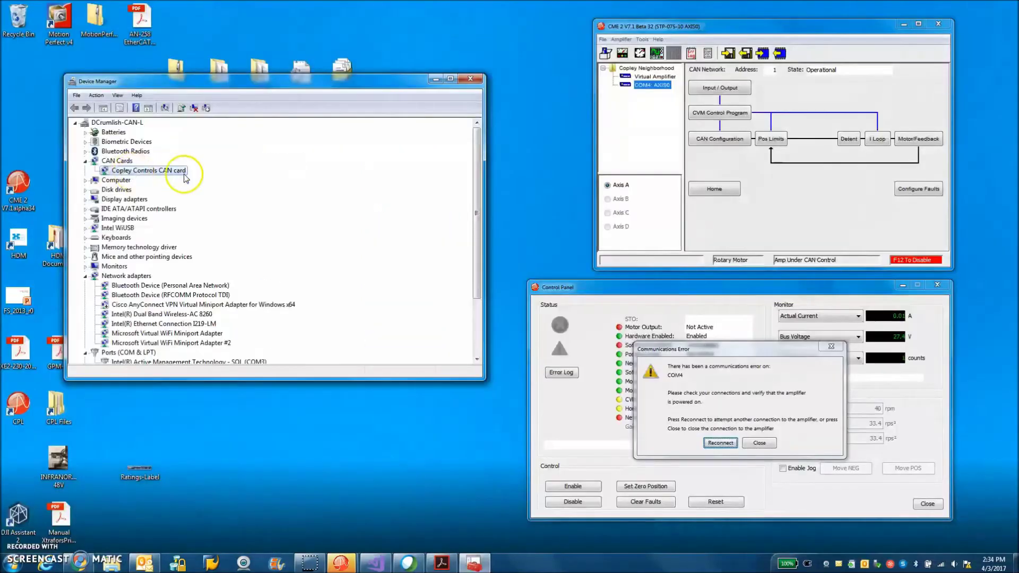
{"action": "double_click", "coordinate": [146, 172]}
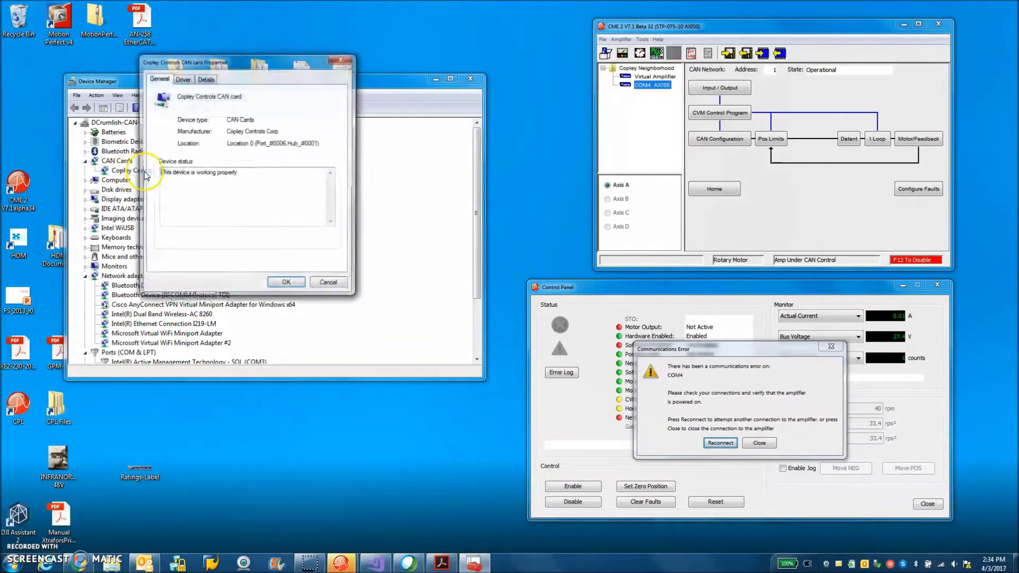
{"action": "left_click", "coordinate": [182, 78]}
{"action": "left_click", "coordinate": [175, 199]}
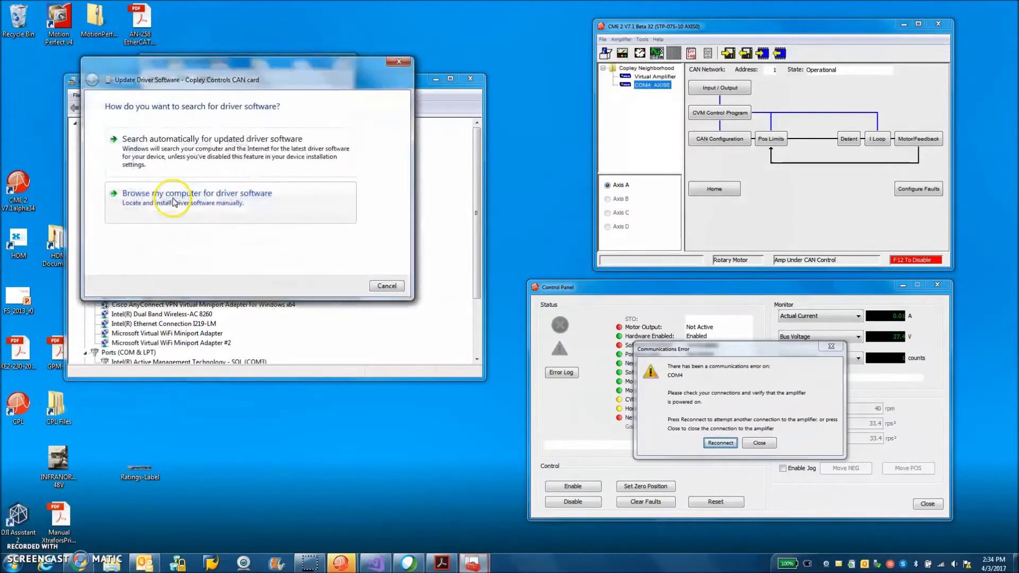
{"action": "left_click", "coordinate": [173, 200]}
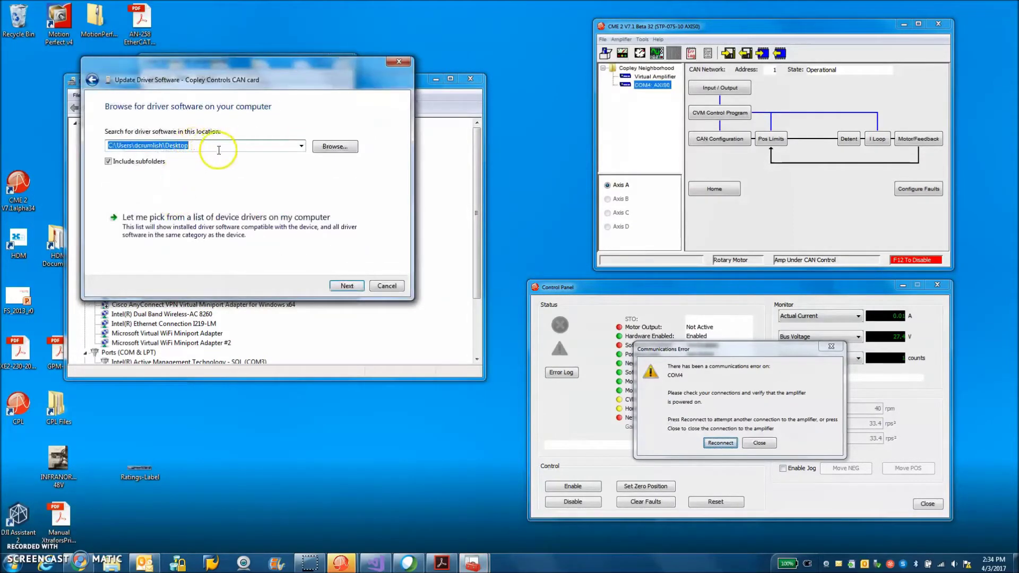
{"action": "left_click", "coordinate": [332, 150]}
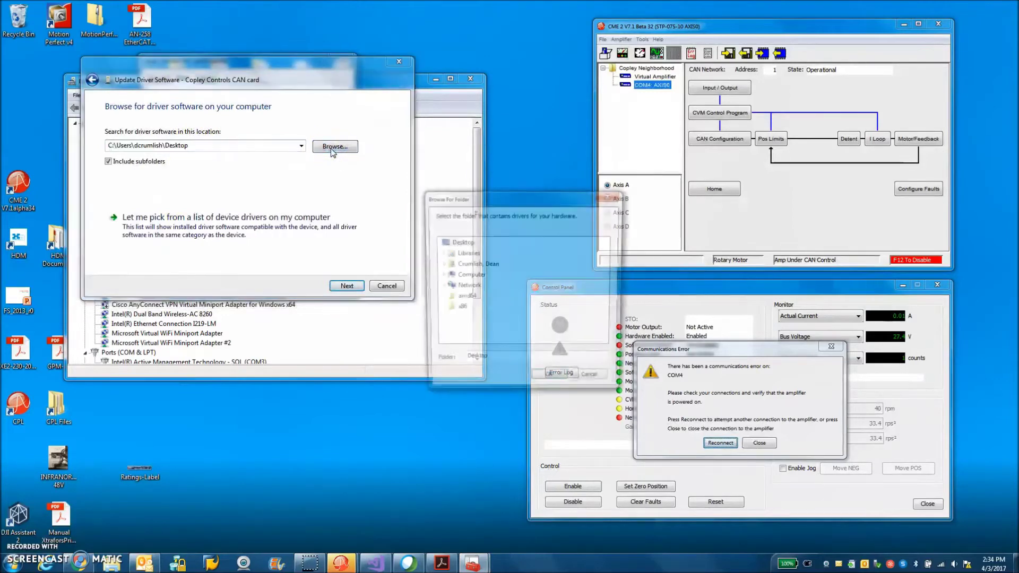
{"action": "left_click", "coordinate": [551, 382]}
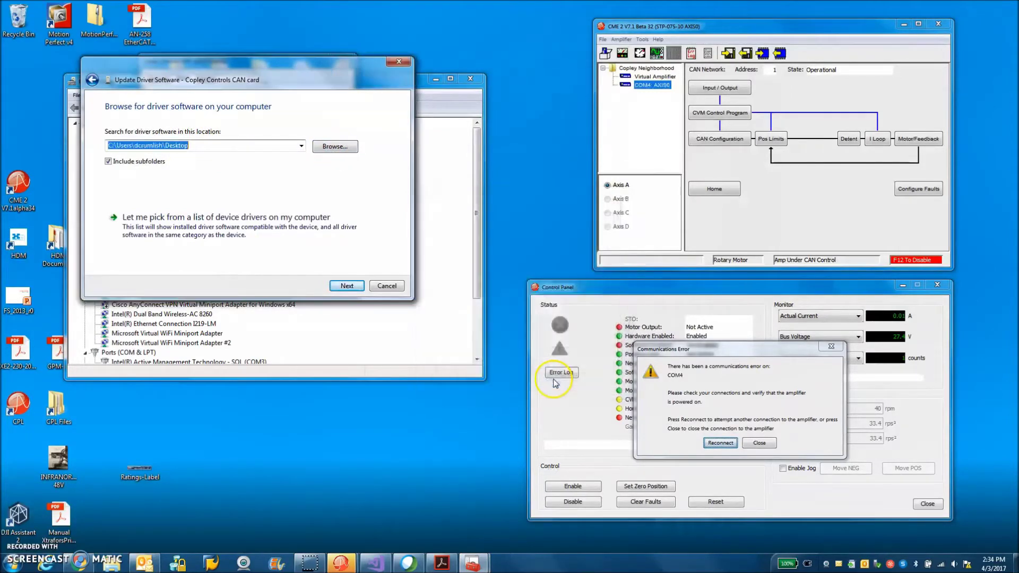
{"action": "left_click", "coordinate": [346, 285]}
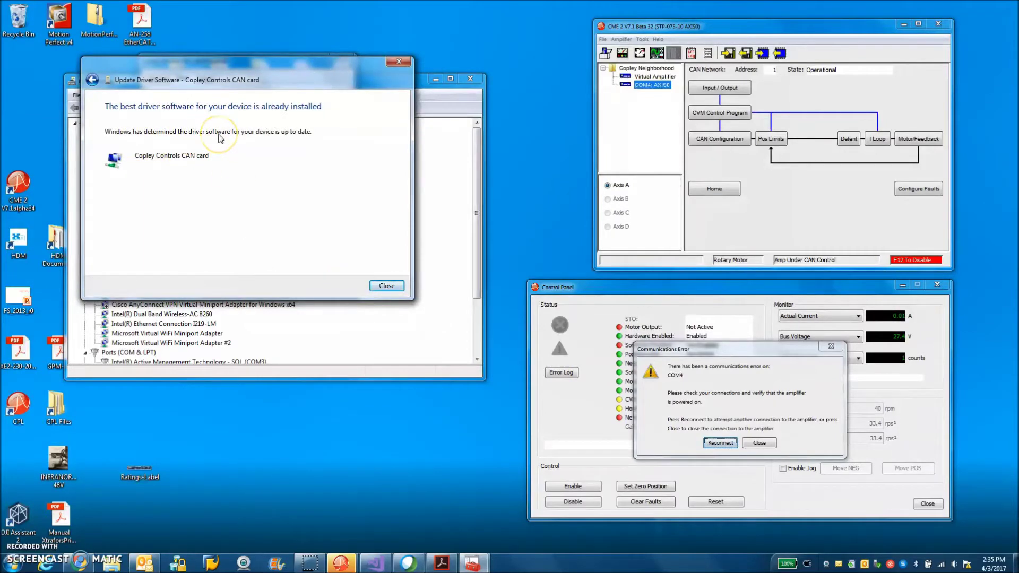
{"action": "left_click", "coordinate": [398, 61]}
{"action": "left_click", "coordinate": [342, 58]}
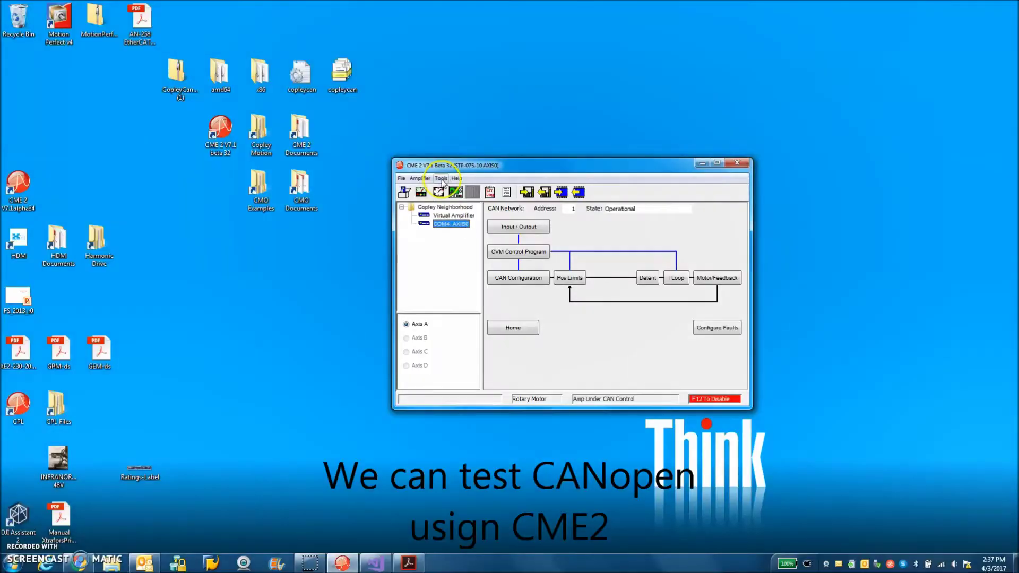
- Reconnect CME 2 to the drive on serial port COM4 at 115200 baud with the Communications Wizard
{"action": "left_click", "coordinate": [441, 179]}
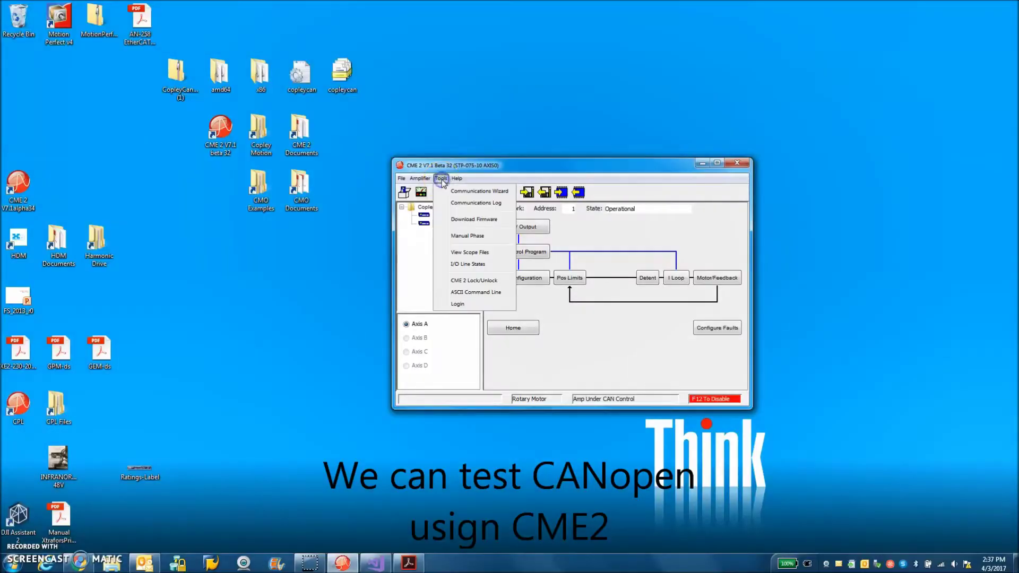
{"action": "left_click", "coordinate": [448, 192]}
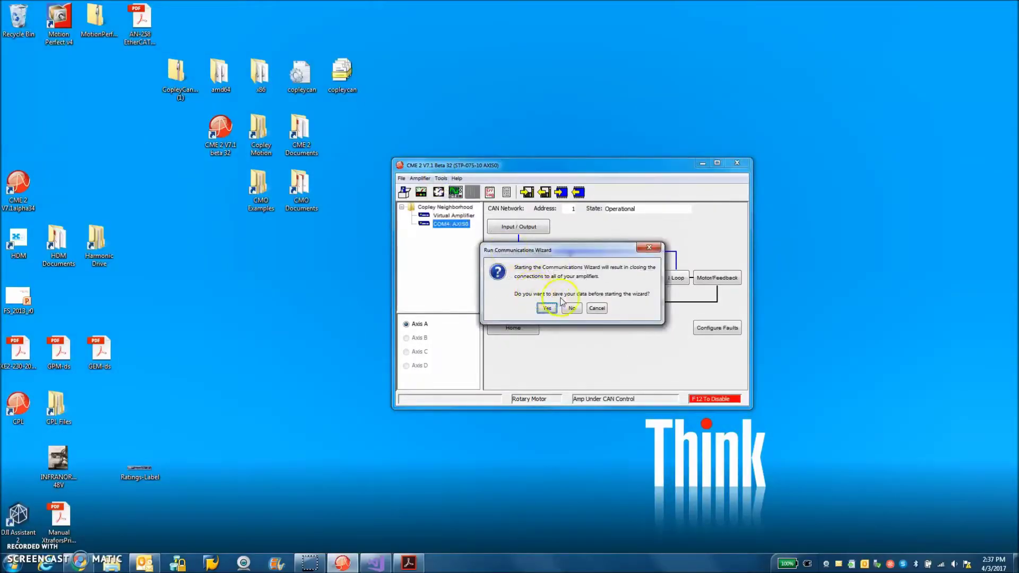
{"action": "left_click", "coordinate": [569, 310]}
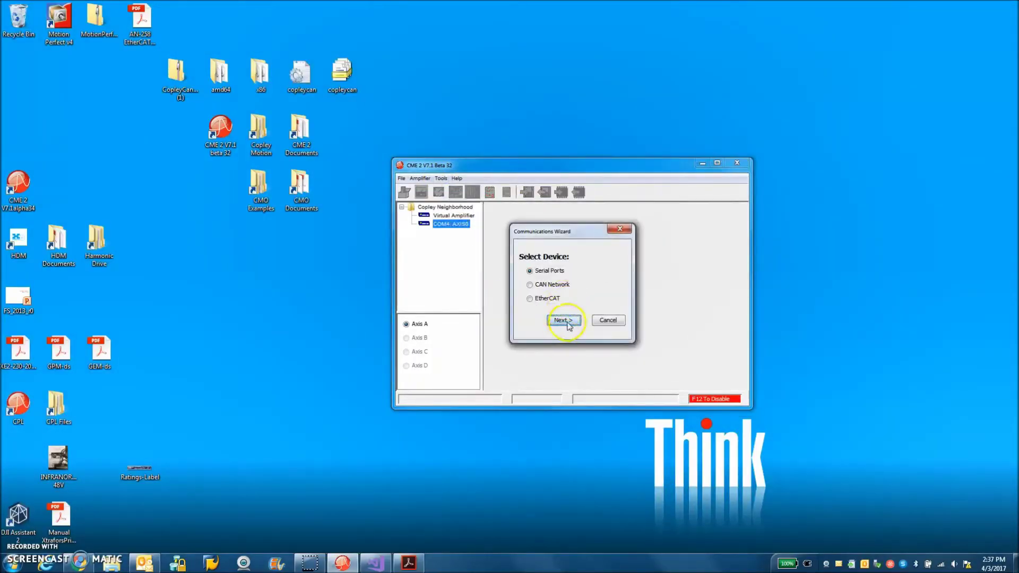
{"action": "left_click", "coordinate": [564, 320]}
{"action": "left_click", "coordinate": [631, 344]}
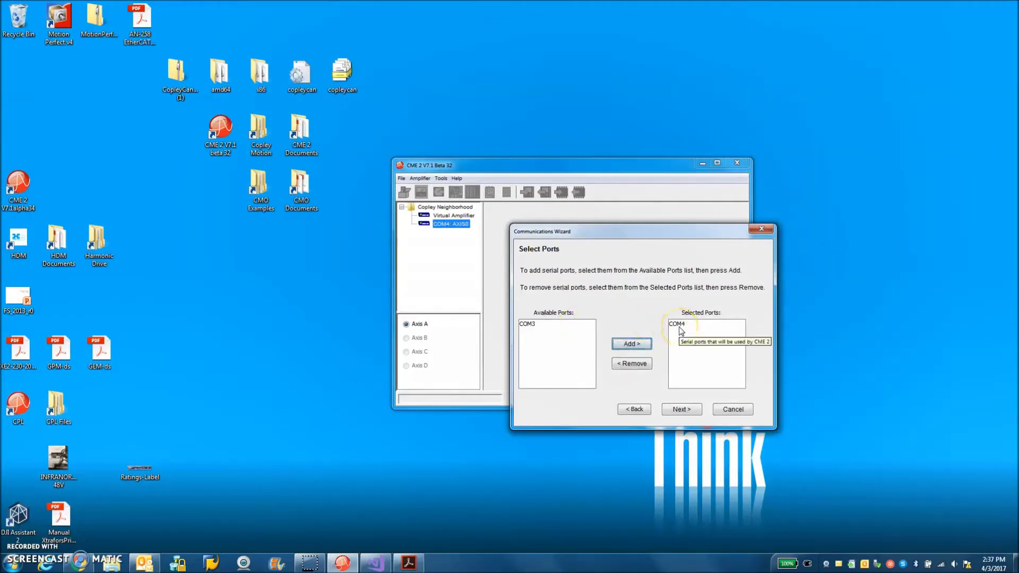
{"action": "left_click", "coordinate": [680, 408]}
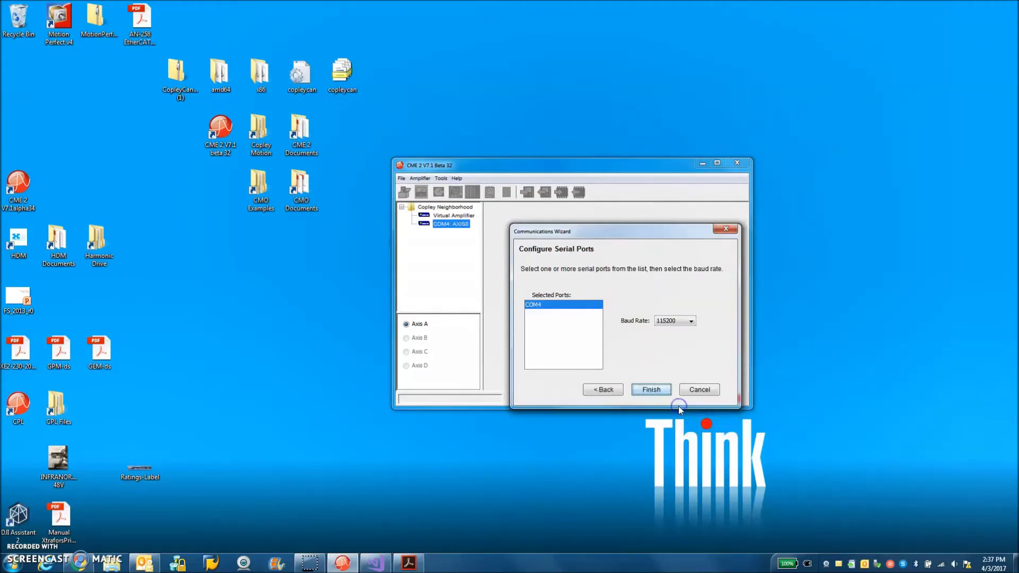
{"action": "left_click", "coordinate": [654, 389]}
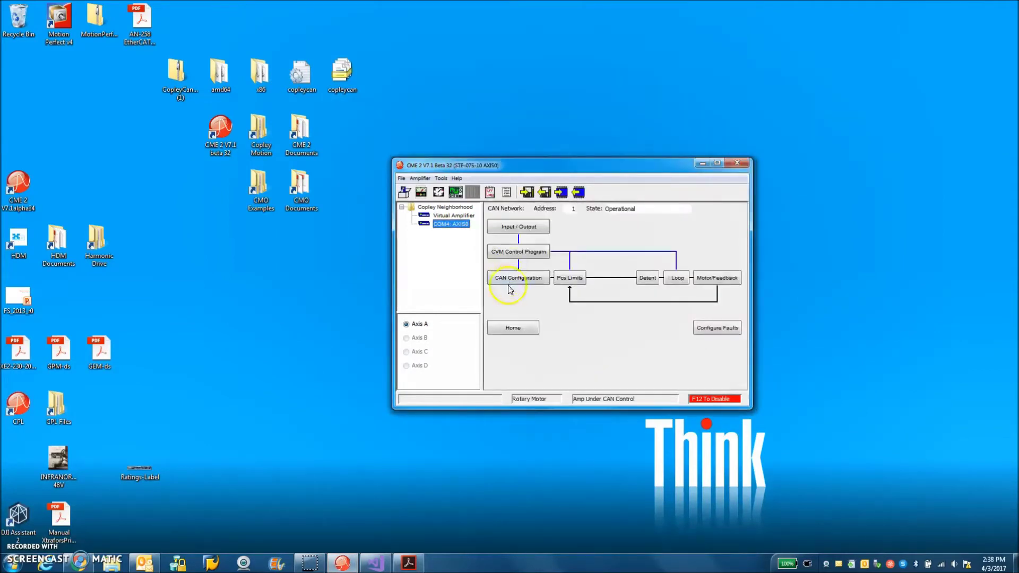
- In Basic Setup, keep the Rotary motor and apply Position mode with CAN command source
{"action": "left_click", "coordinate": [404, 193]}
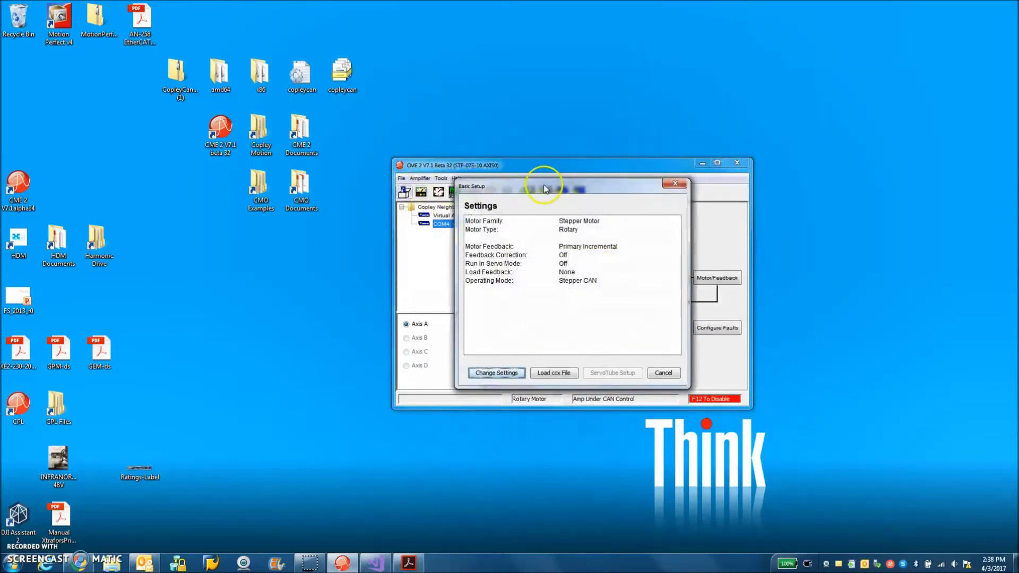
{"action": "left_click_drag", "start_coordinate": [544, 185], "coordinate": [514, 209]}
{"action": "left_click", "coordinate": [463, 395]}
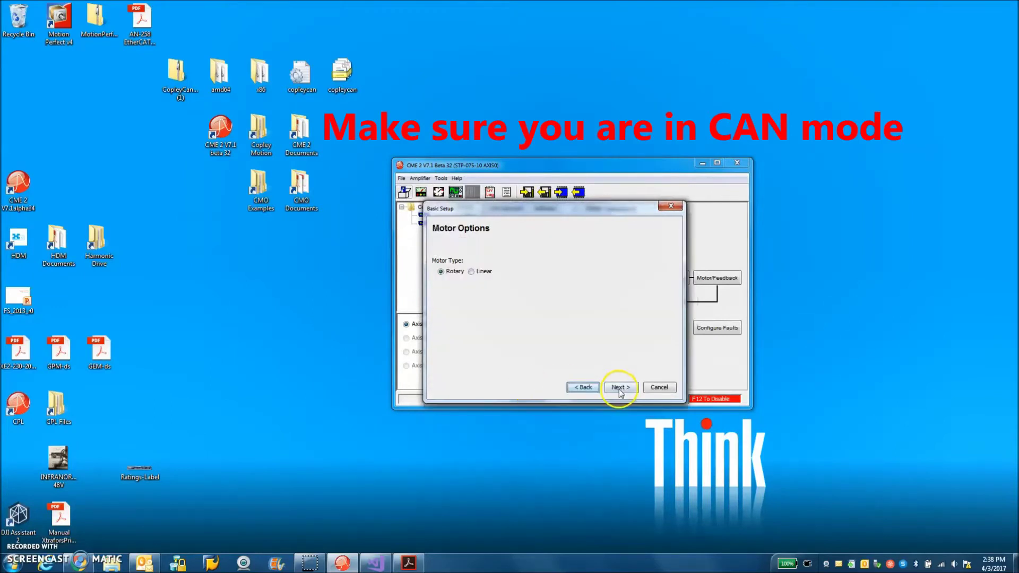
{"action": "left_click", "coordinate": [620, 388]}
{"action": "left_click", "coordinate": [622, 388]}
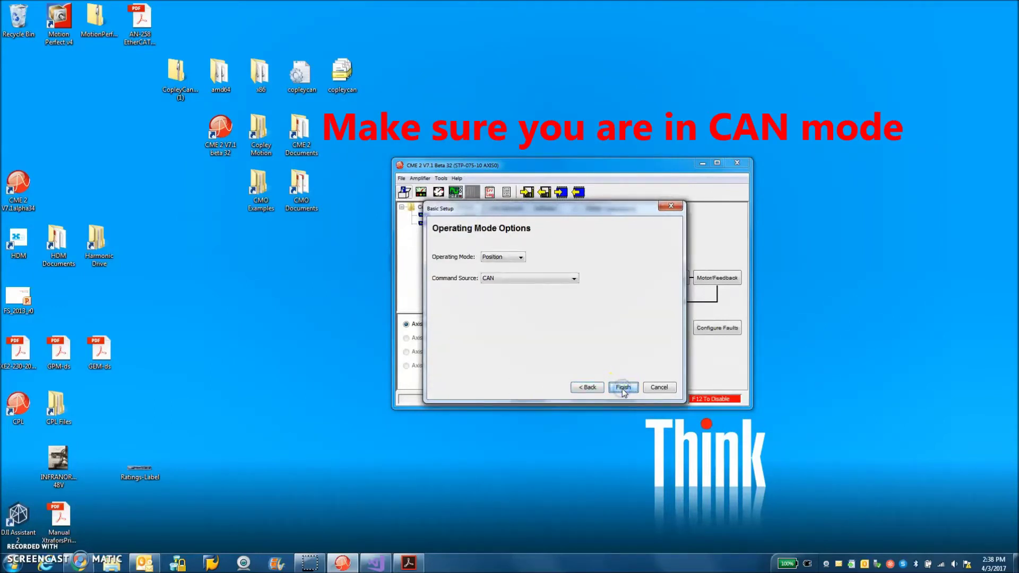
{"action": "left_click", "coordinate": [621, 388]}
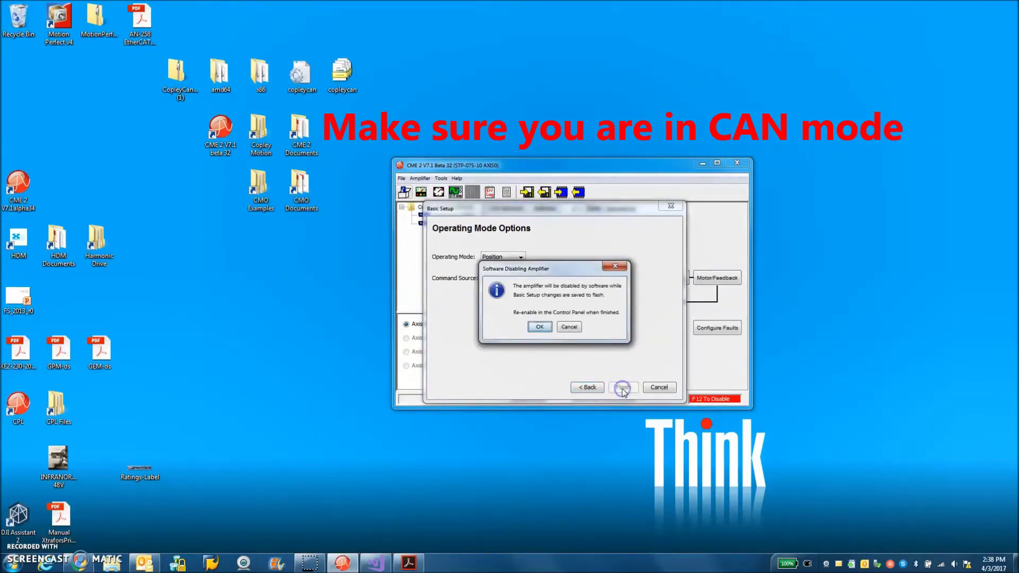
{"action": "left_click", "coordinate": [538, 327]}
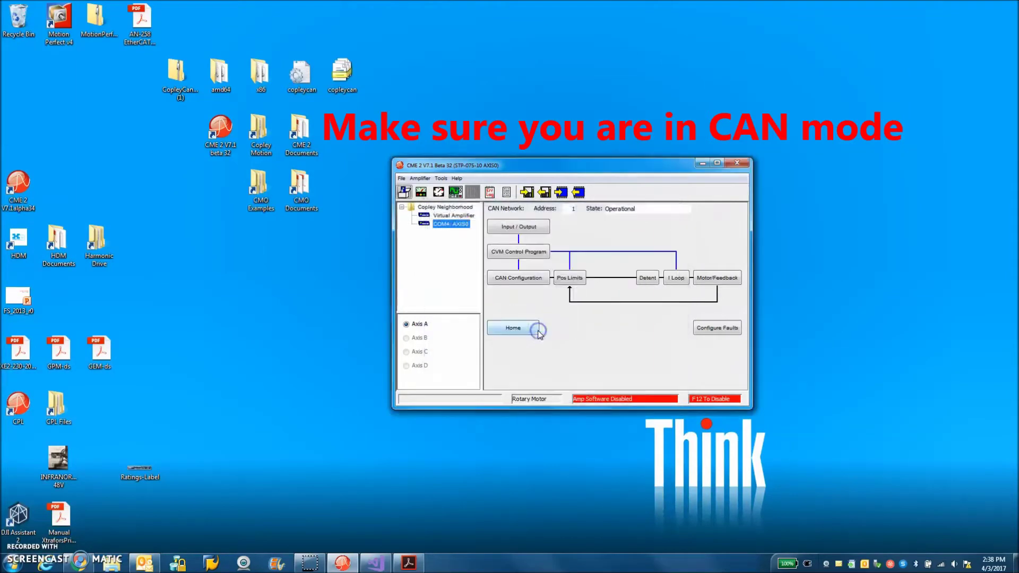
- Save the CAN configuration with 1 Mbit/s bit rate and switch address 1, resetting the drive
{"action": "left_click", "coordinate": [528, 282]}
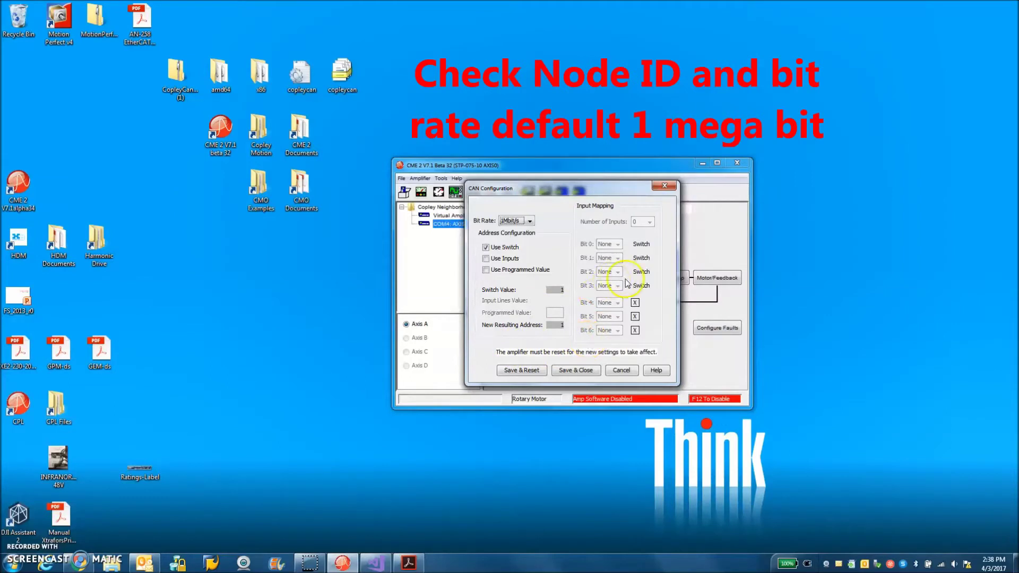
{"action": "left_click_drag", "start_coordinate": [594, 189], "coordinate": [581, 235]}
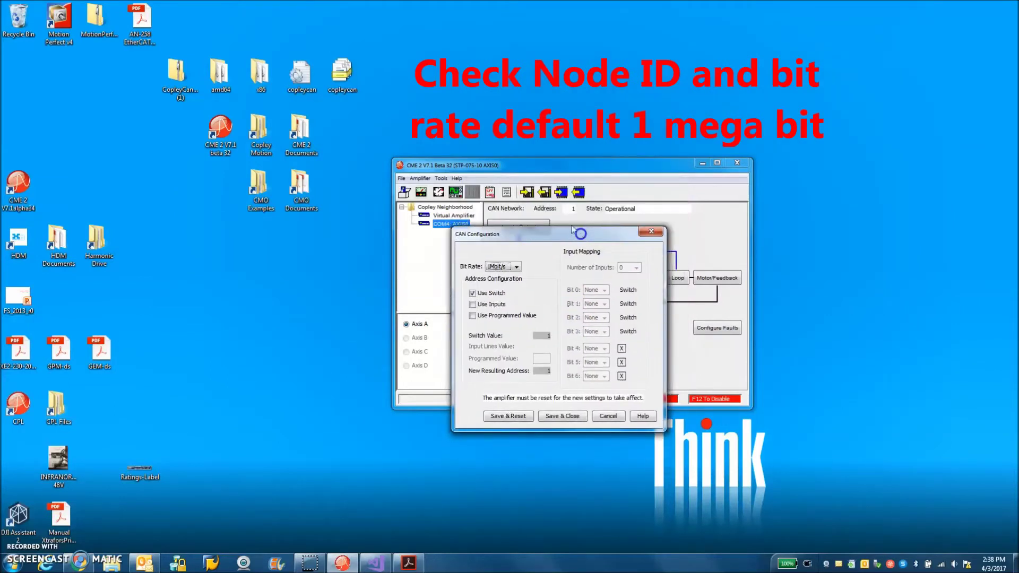
{"action": "left_click", "coordinate": [513, 416]}
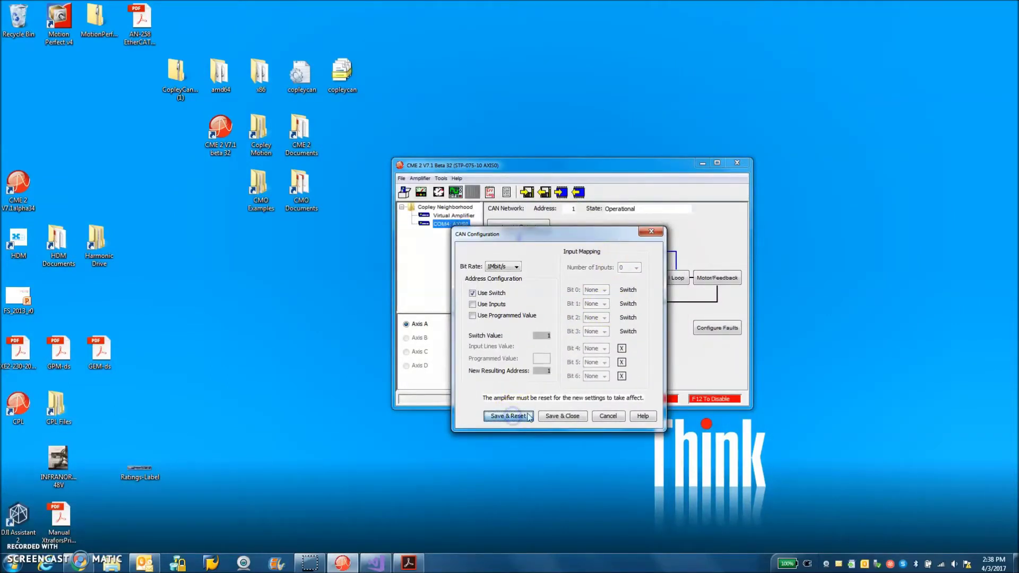
{"action": "left_click", "coordinate": [502, 416]}
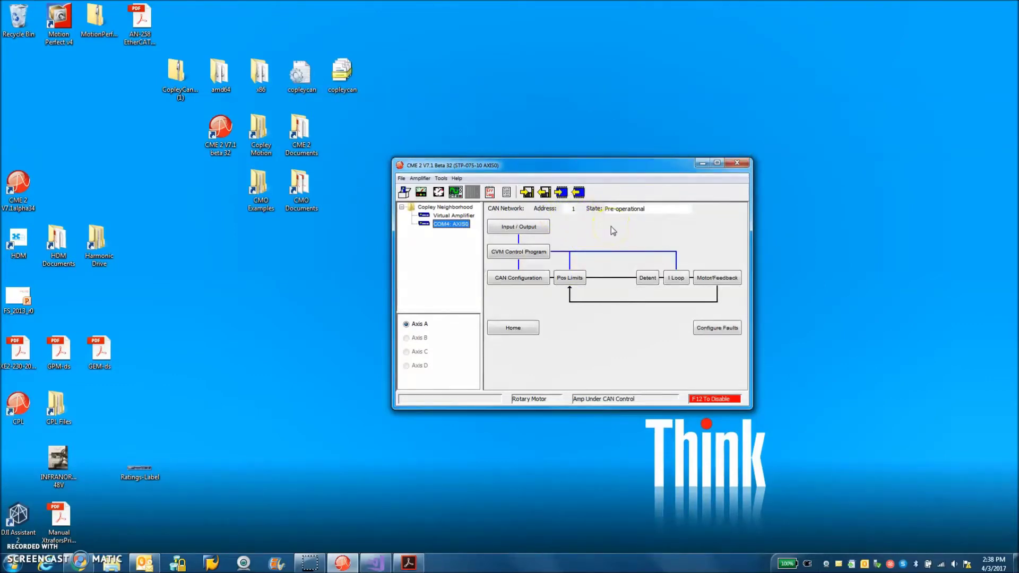
- Open the drive's Control Panel and arrange it beside a taller CME 2 main window
{"action": "left_click", "coordinate": [419, 193]}
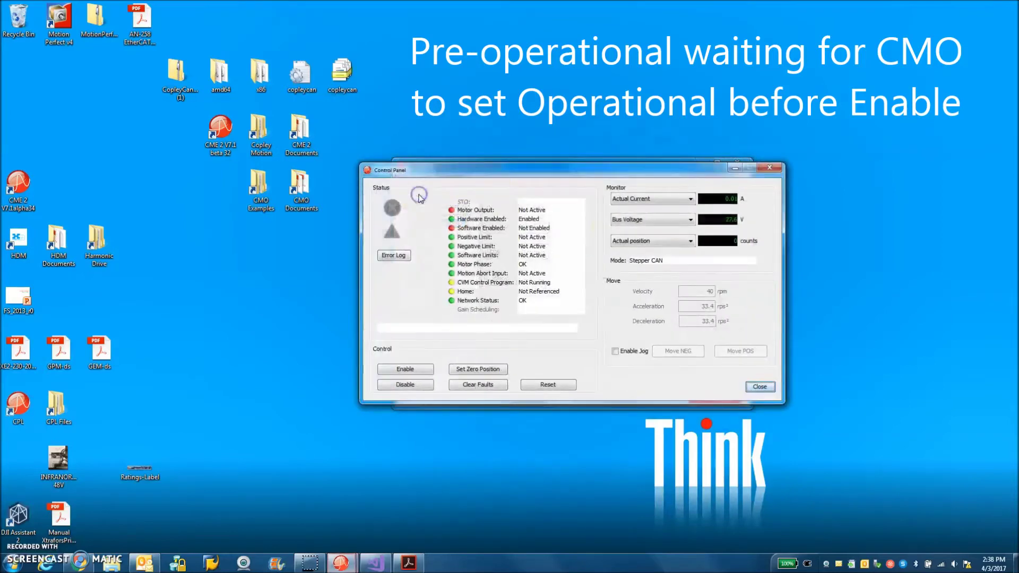
{"action": "left_click_drag", "start_coordinate": [504, 165], "coordinate": [355, 208]}
{"action": "left_click_drag", "start_coordinate": [556, 160], "coordinate": [556, 127]}
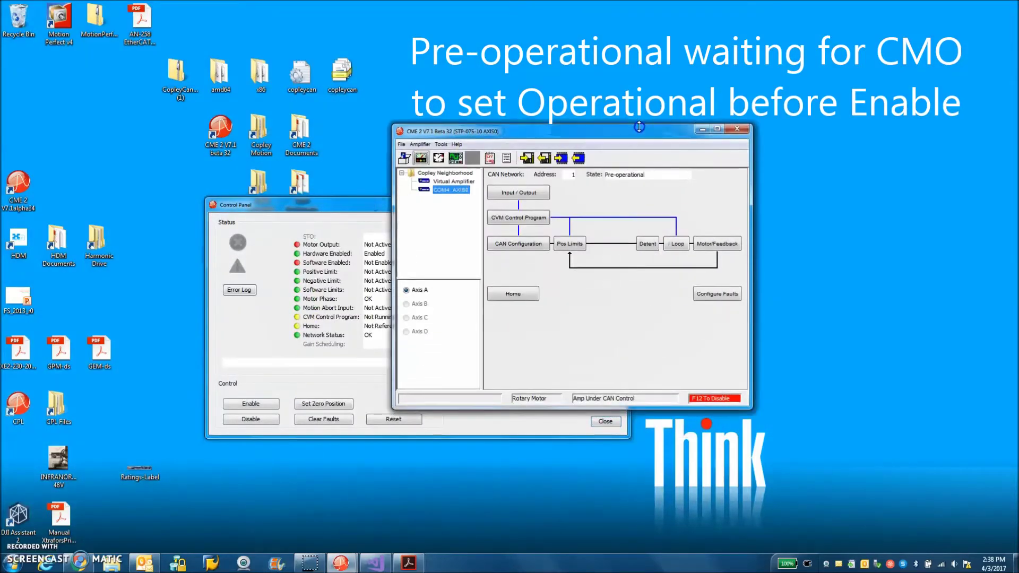
{"action": "left_click", "coordinate": [371, 205]}
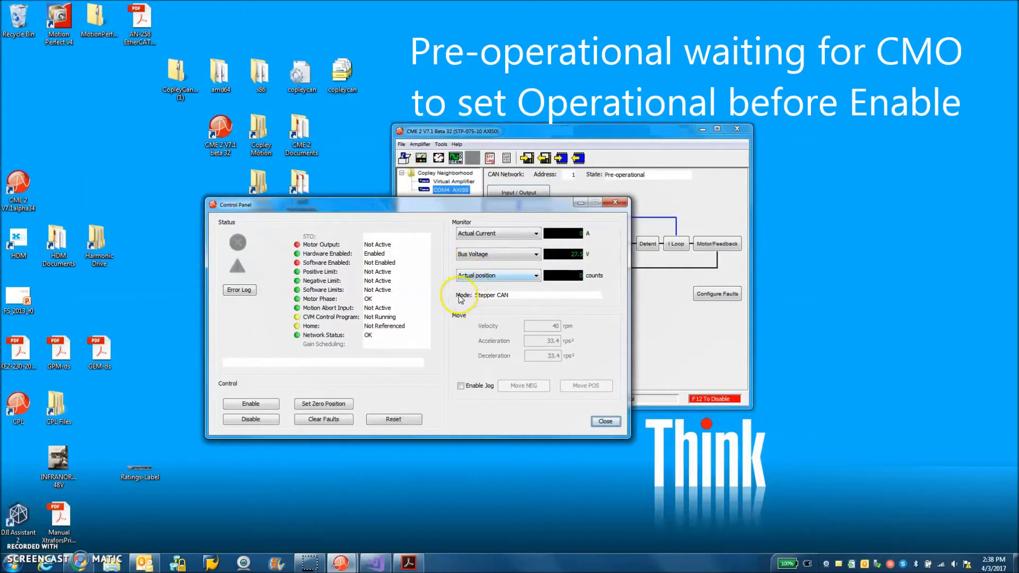
- Jog the stepper both directions, turn jogging off, disable and re-enable the drive, and close the panel
{"action": "left_click", "coordinate": [461, 386]}
{"action": "left_click", "coordinate": [584, 387]}
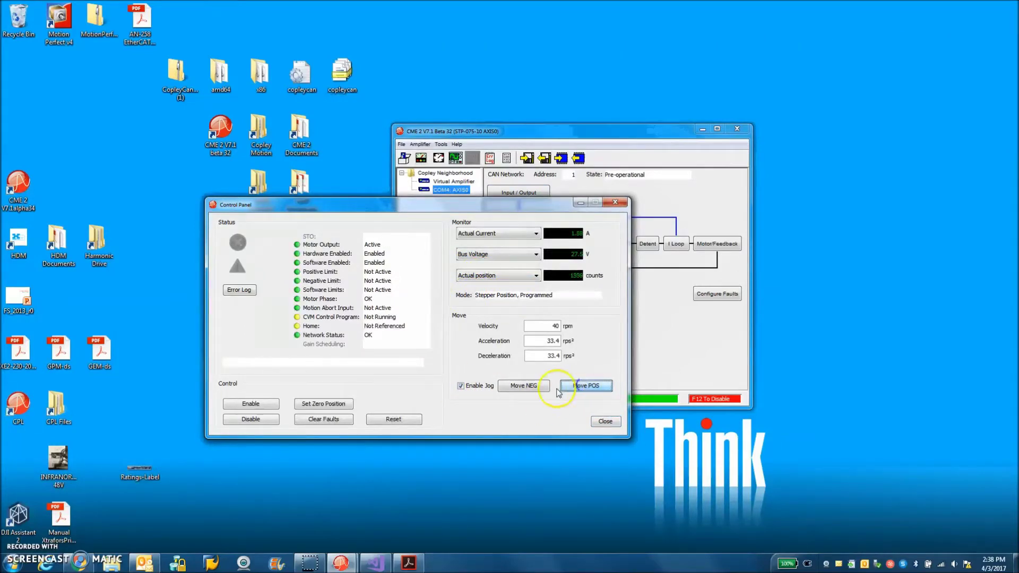
{"action": "left_click", "coordinate": [590, 392]}
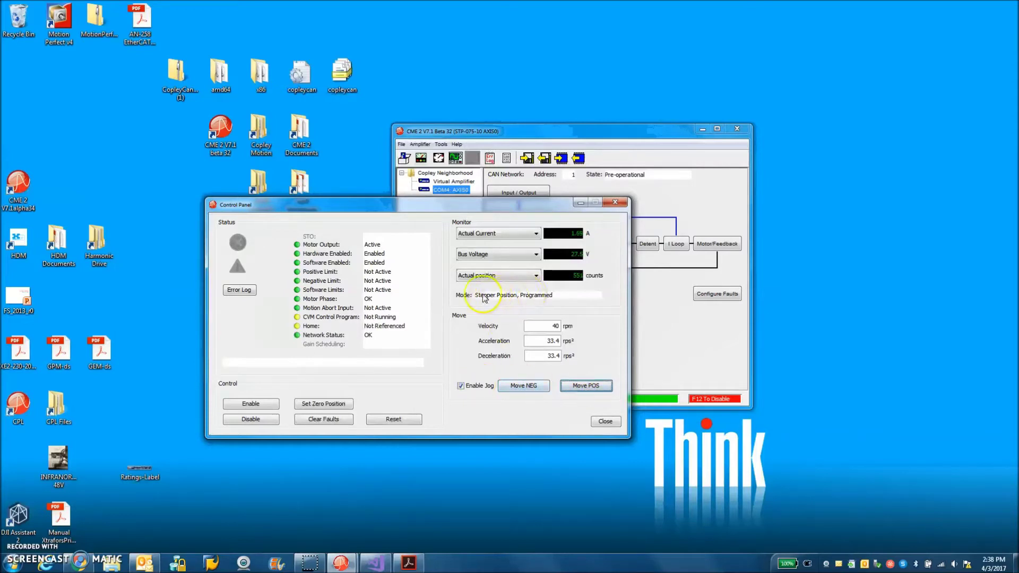
{"action": "left_click", "coordinate": [459, 387]}
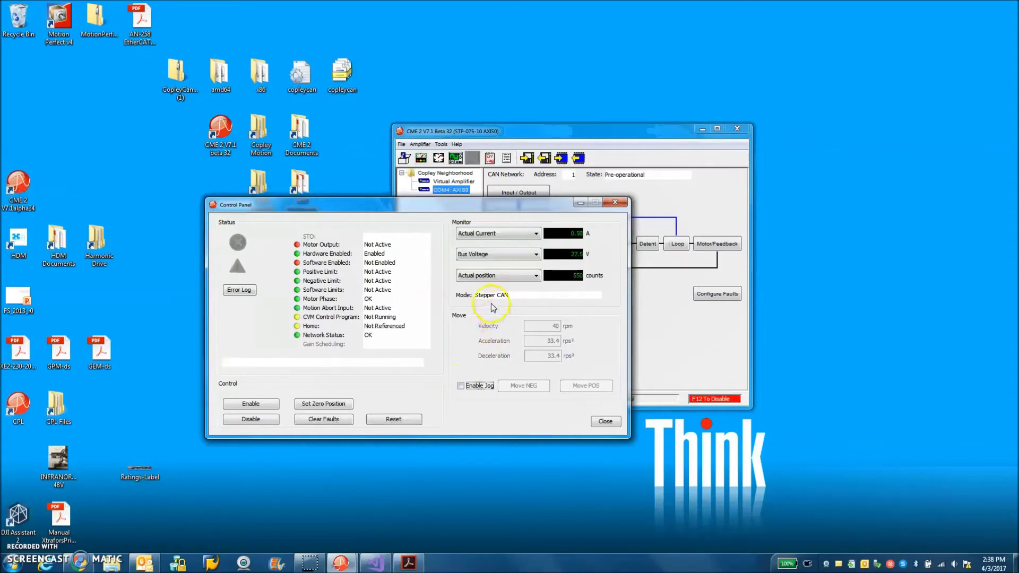
{"action": "left_click", "coordinate": [251, 419]}
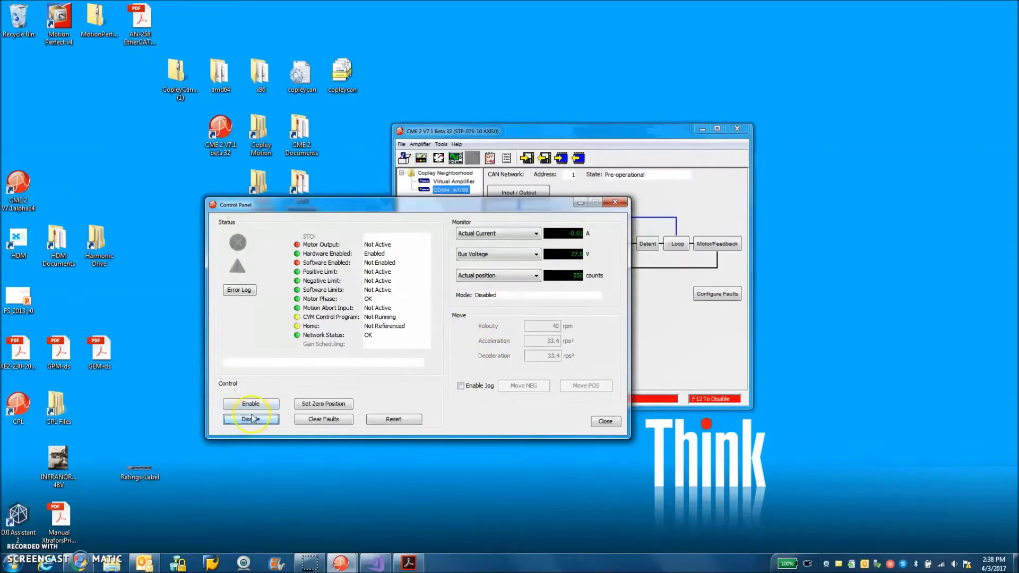
{"action": "left_click", "coordinate": [250, 403]}
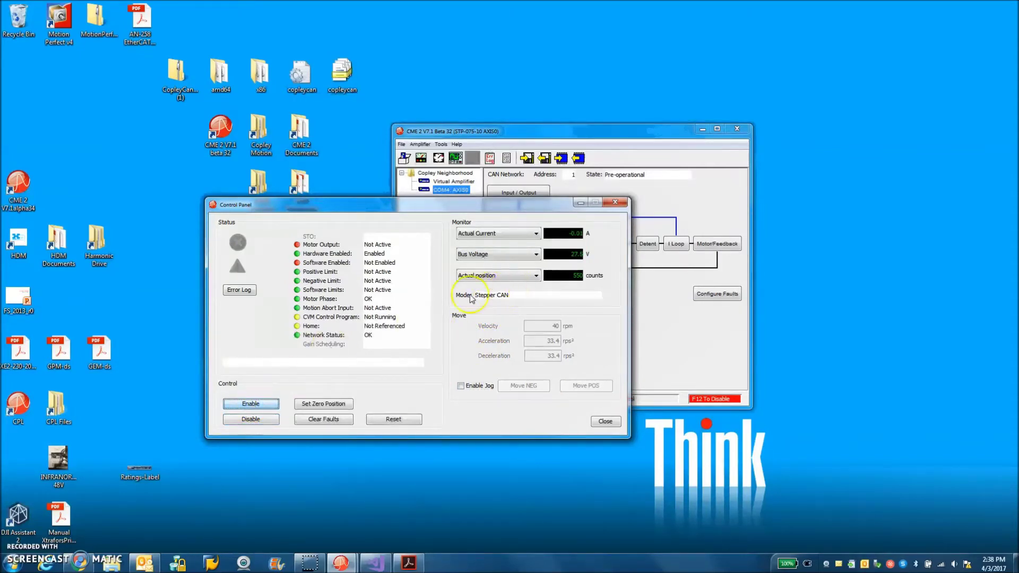
{"action": "left_click", "coordinate": [616, 202]}
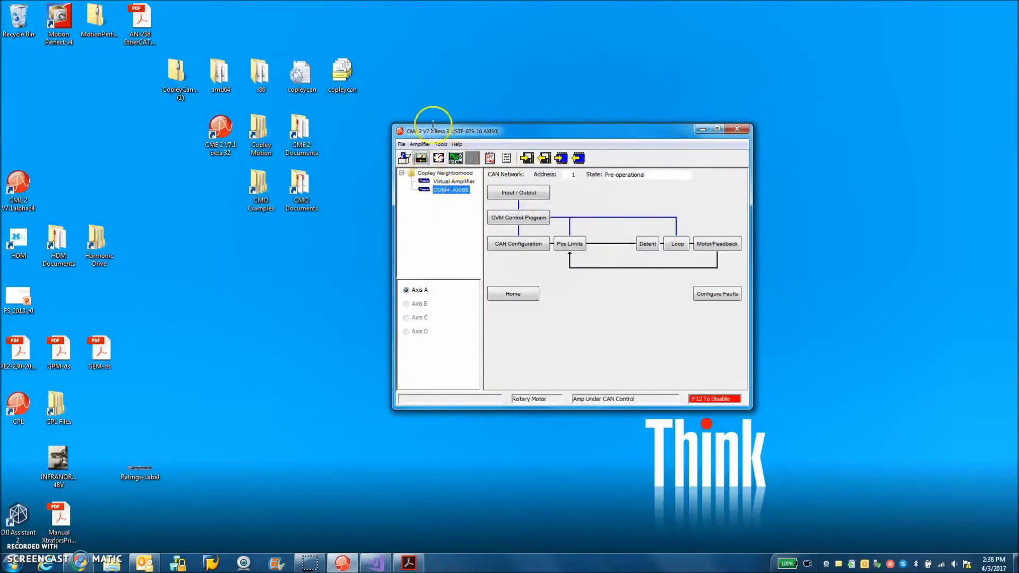
{"action": "left_click", "coordinate": [440, 144]}
{"action": "left_click", "coordinate": [478, 234]}
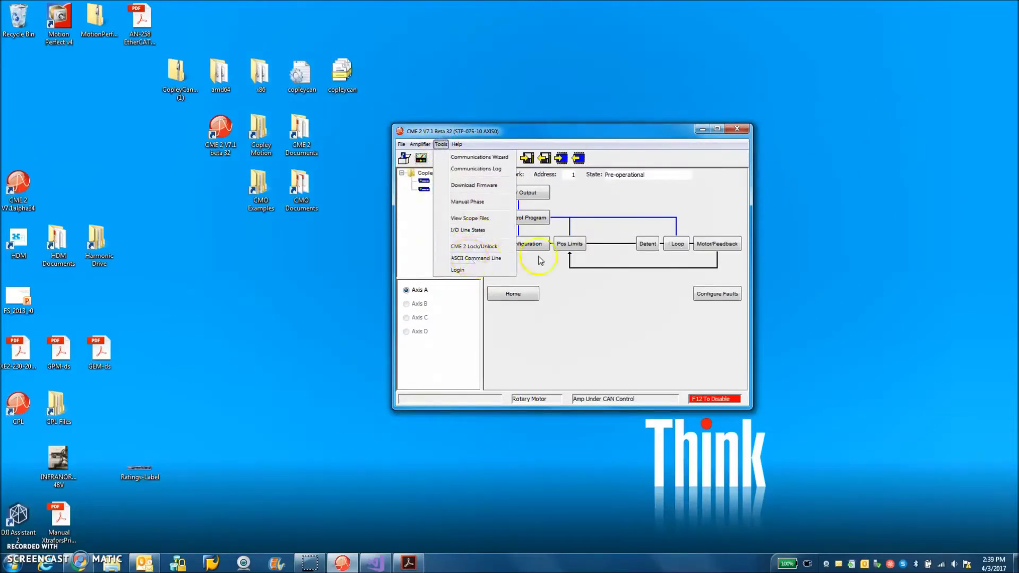
{"action": "left_click", "coordinate": [713, 244]}
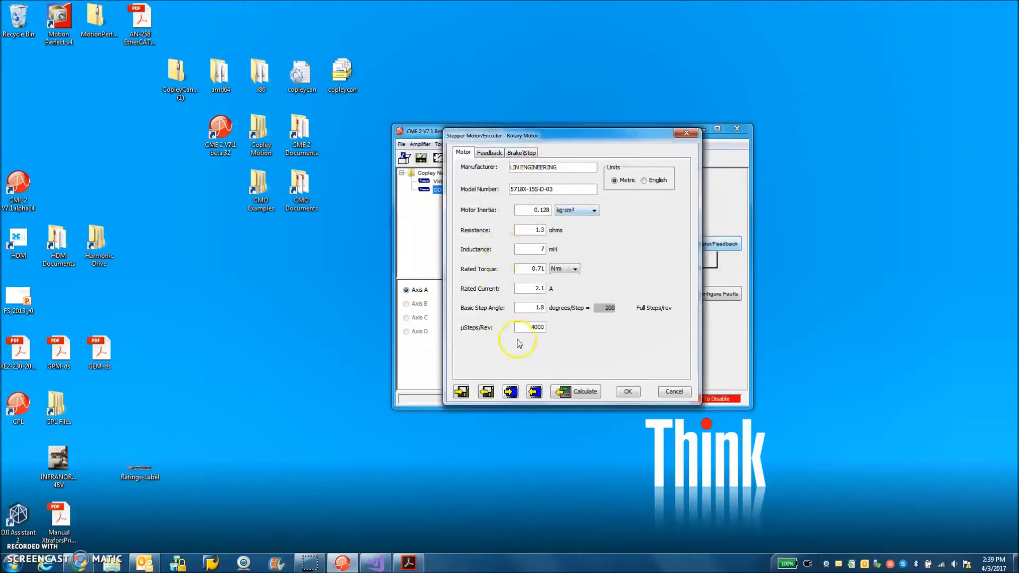
{"action": "left_click", "coordinate": [526, 328]}
{"action": "left_click", "coordinate": [489, 152]}
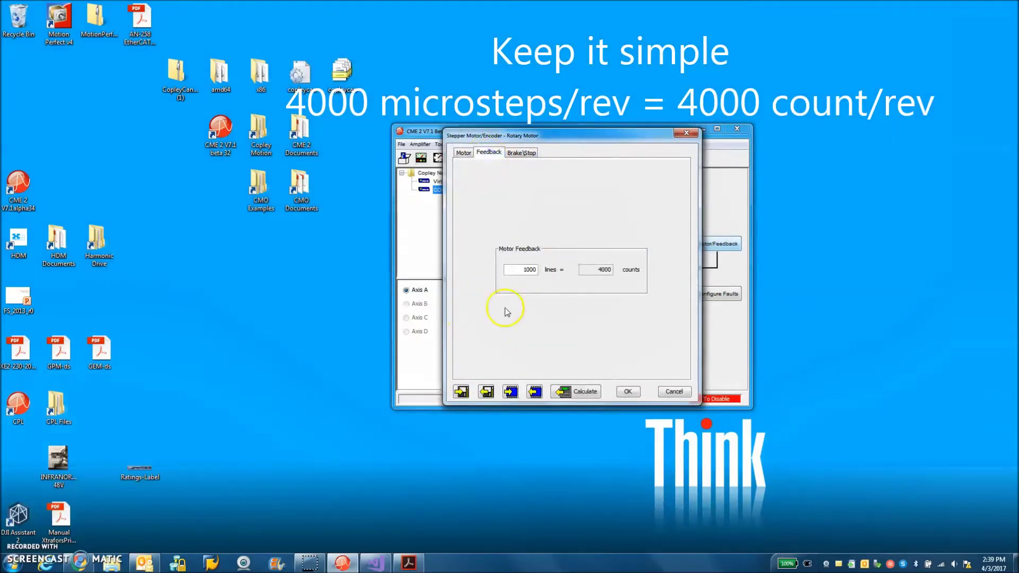
{"action": "left_click", "coordinate": [687, 133]}
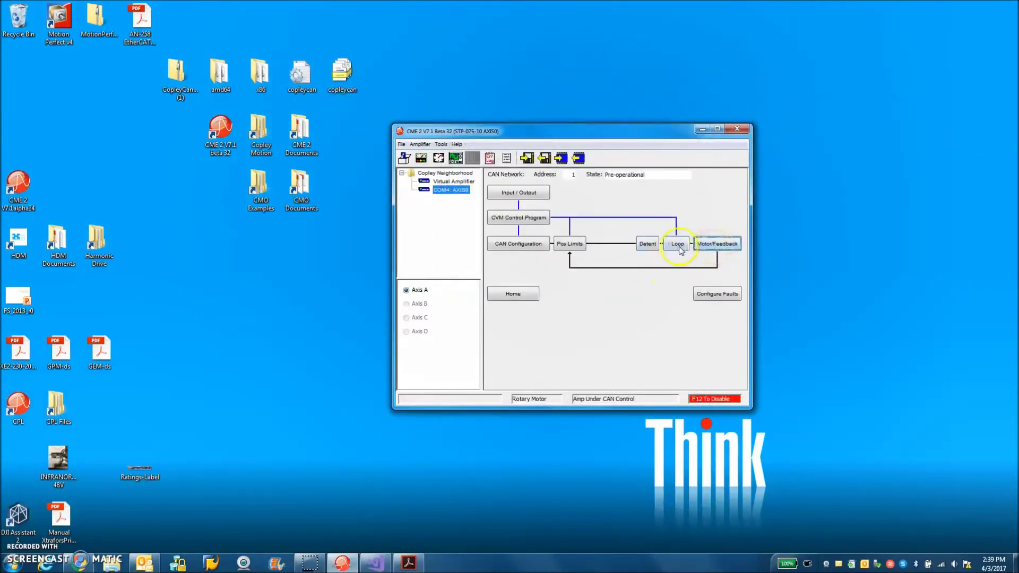
- Measure the current loop bandwidth at 800 Hz (Cp 899, Ci 60), then close the Current Loop window
{"action": "left_click", "coordinate": [675, 244]}
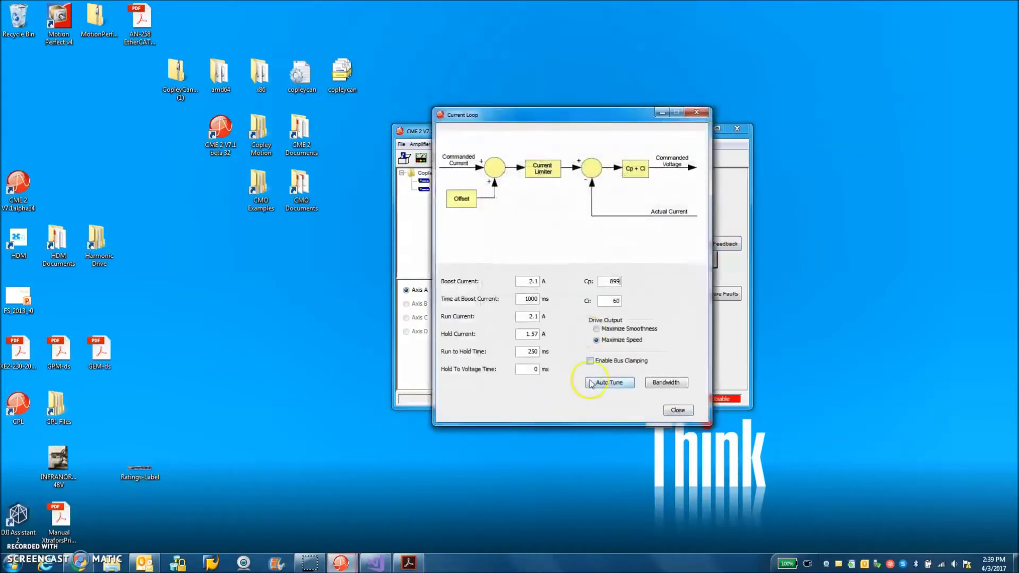
{"action": "left_click", "coordinate": [660, 384]}
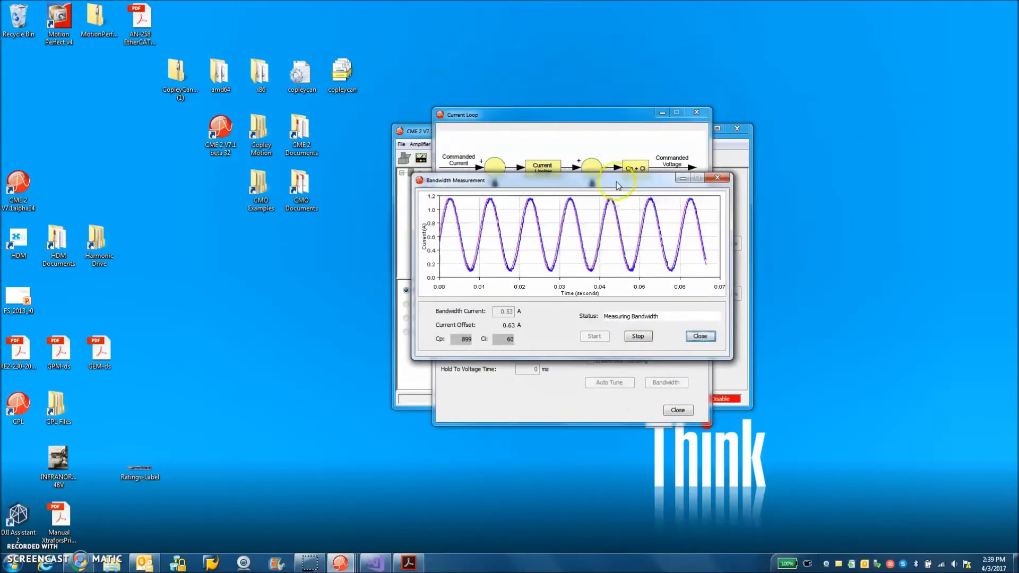
{"action": "left_click_drag", "start_coordinate": [585, 180], "coordinate": [729, 108]}
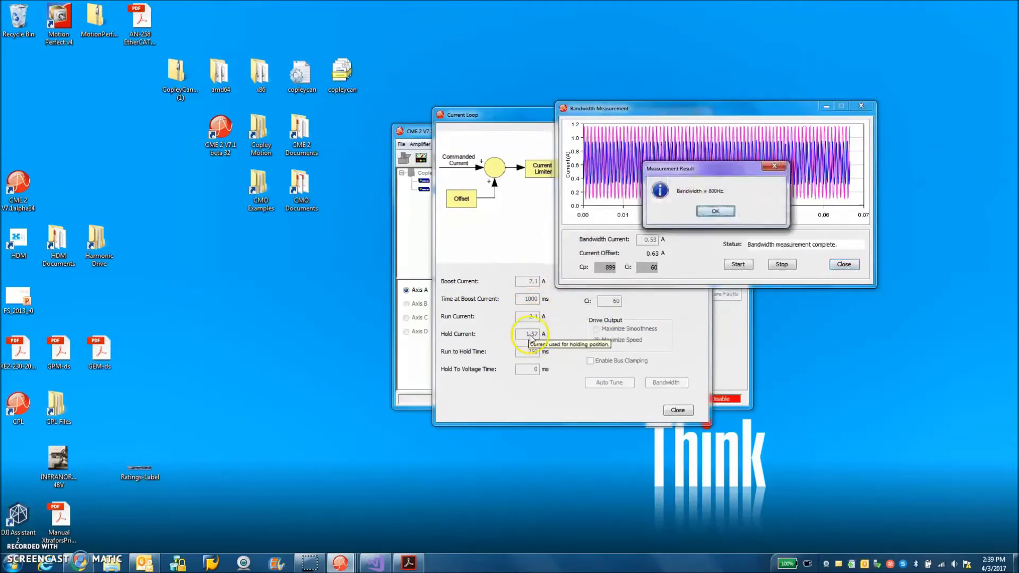
{"action": "left_click", "coordinate": [715, 212]}
{"action": "left_click", "coordinate": [843, 264]}
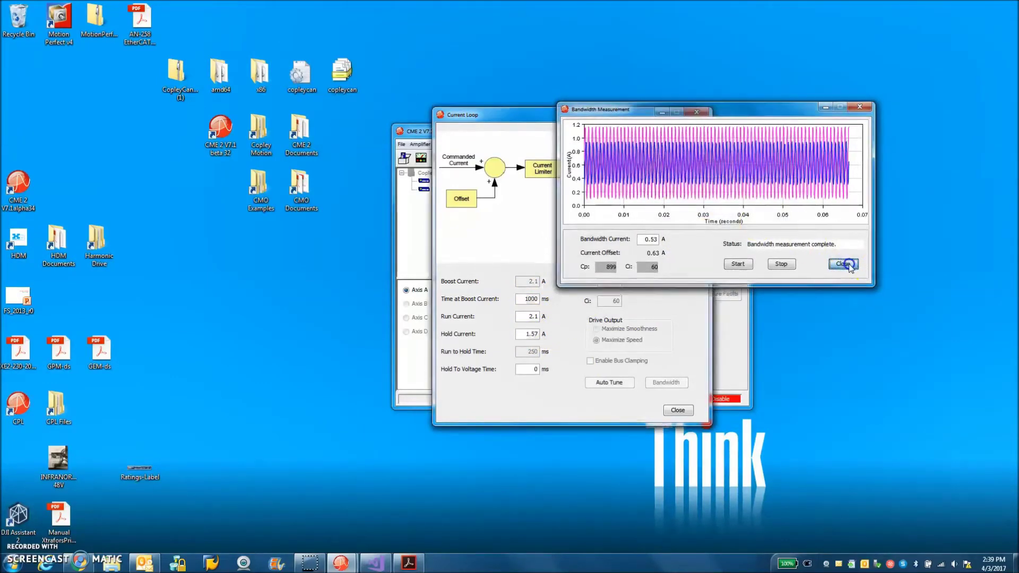
{"action": "left_click", "coordinate": [696, 112]}
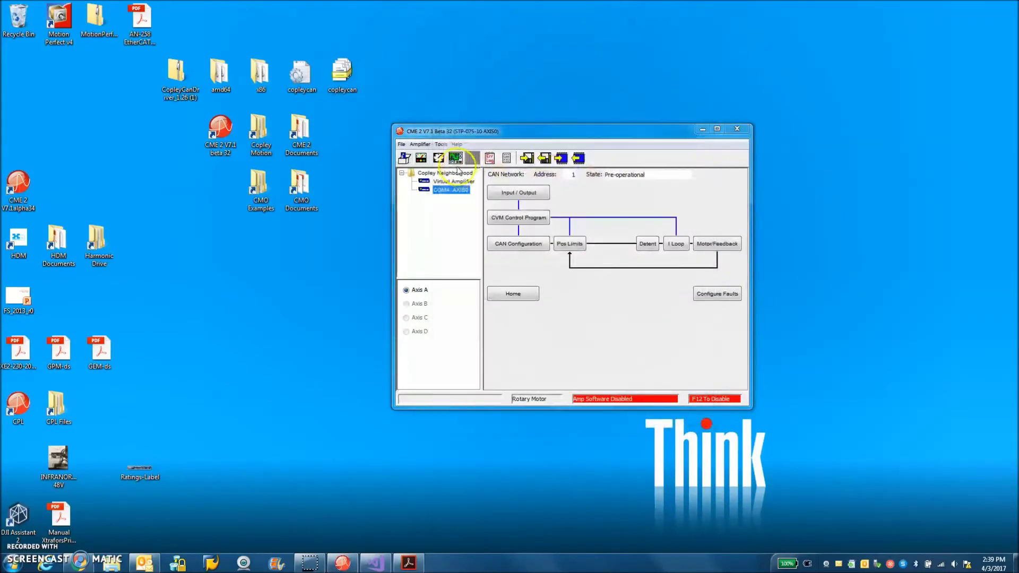
- Run a square-wave test on the oscilloscope with the signal applied to current
{"action": "left_click", "coordinate": [455, 158]}
{"action": "left_click", "coordinate": [446, 312]}
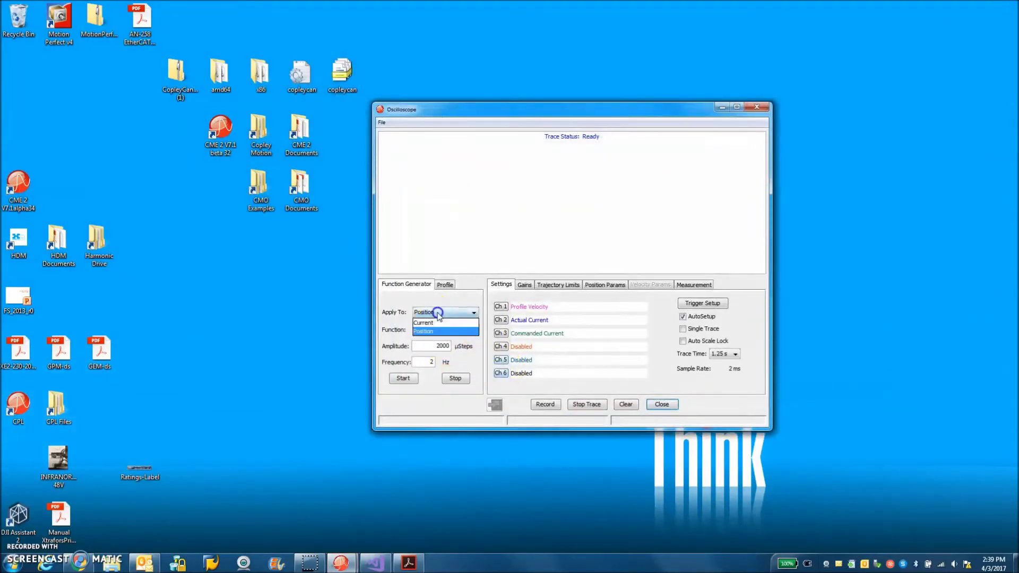
{"action": "left_click", "coordinate": [440, 326]}
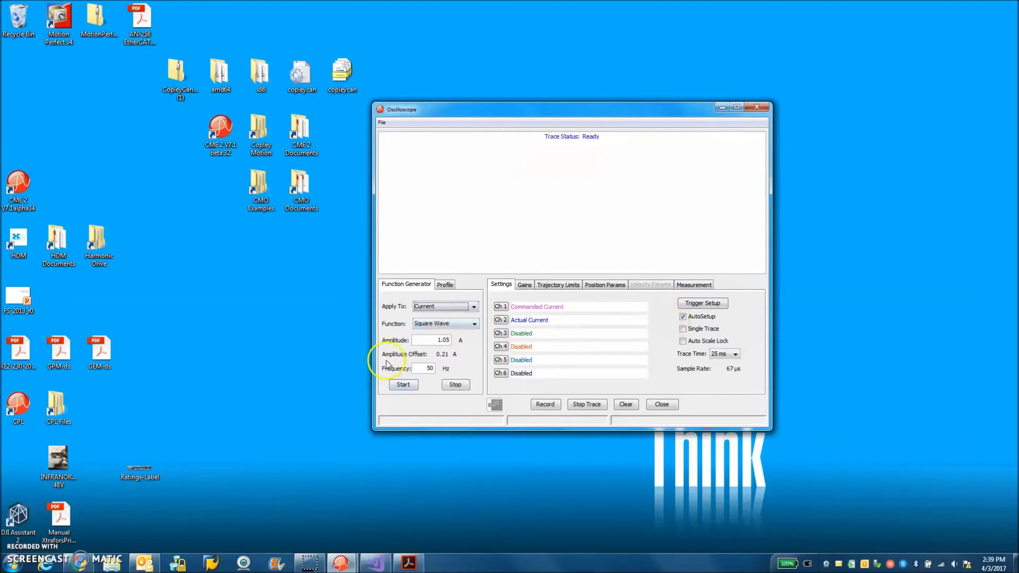
{"action": "left_click", "coordinate": [403, 384]}
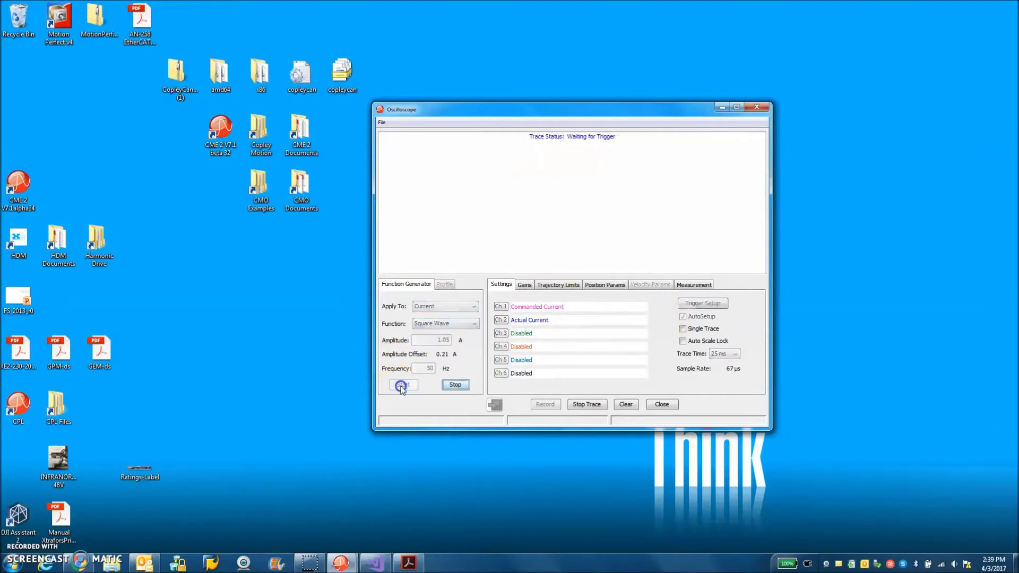
- Try Ci gains of 20 and 100 on the trace, then restore Ci to 60
{"action": "left_click", "coordinate": [524, 285]}
{"action": "double_click", "coordinate": [695, 331]}
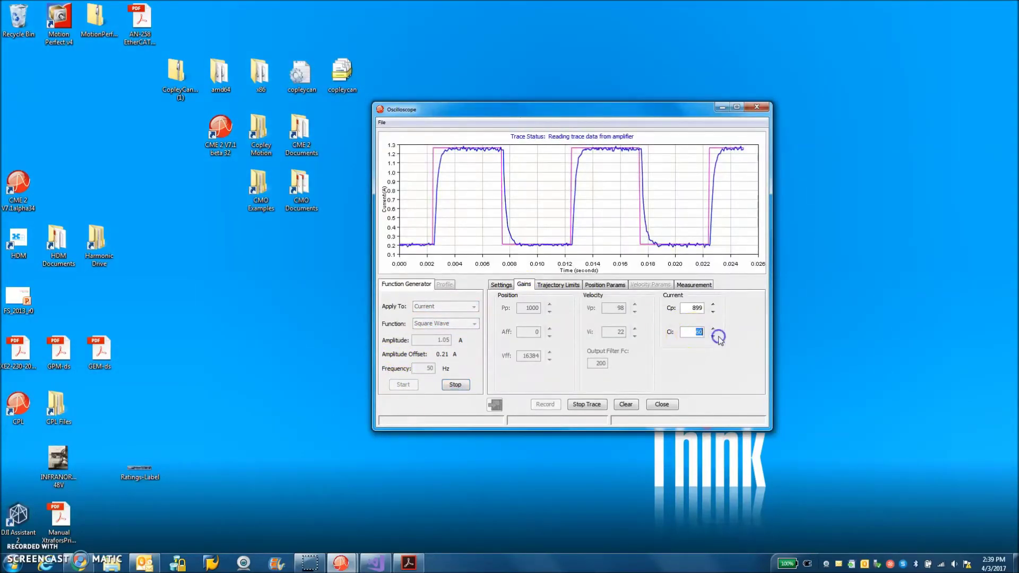
{"action": "type", "text": "20"}
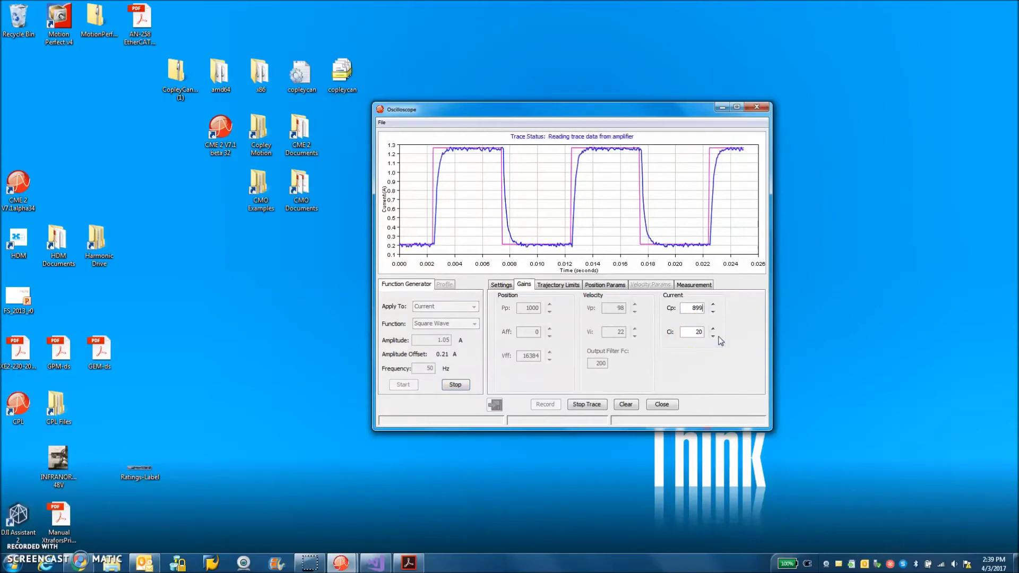
{"action": "left_click", "coordinate": [697, 332]}
{"action": "double_click", "coordinate": [695, 332]}
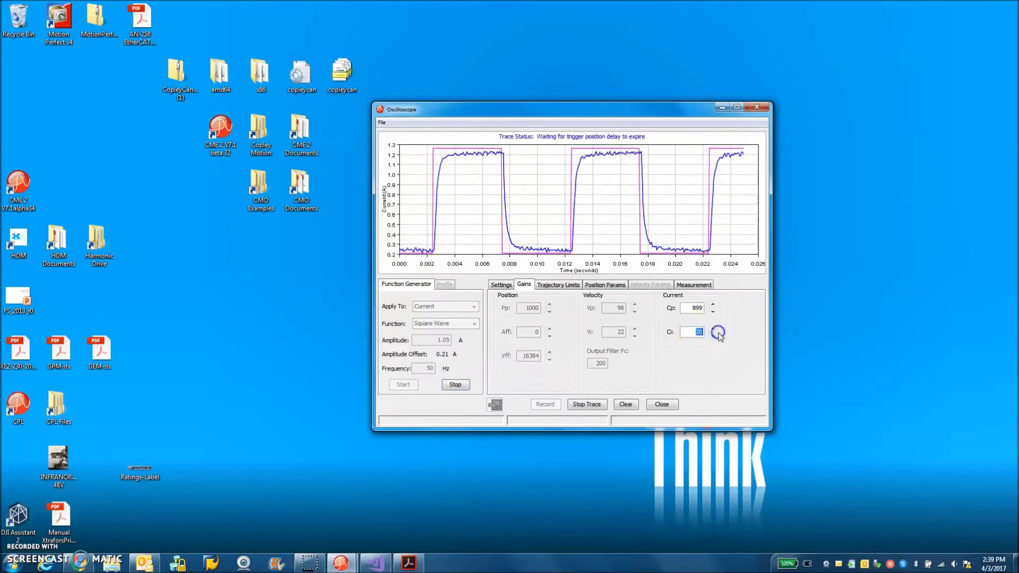
{"action": "type", "text": "100"}
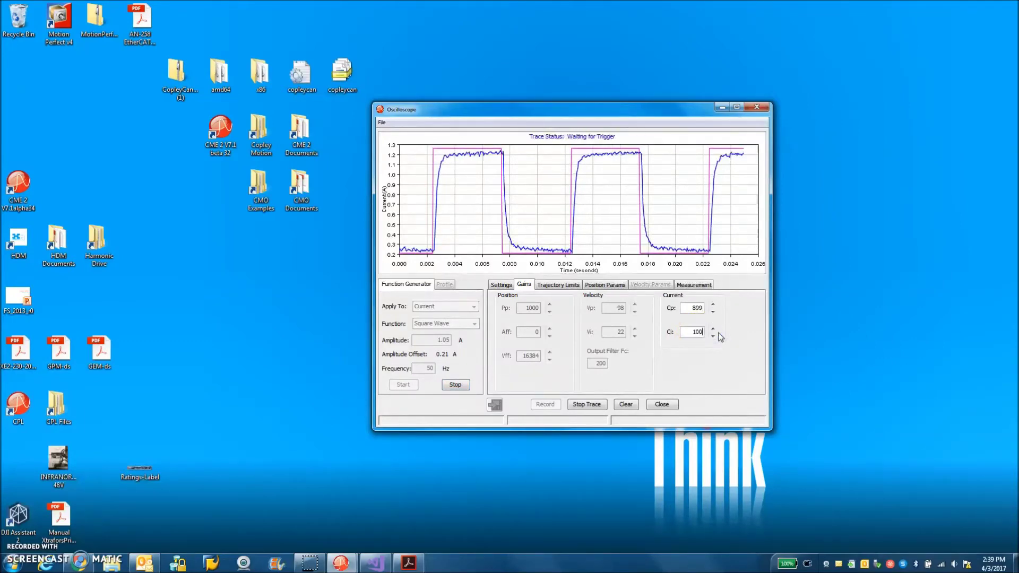
{"action": "double_click", "coordinate": [695, 332]}
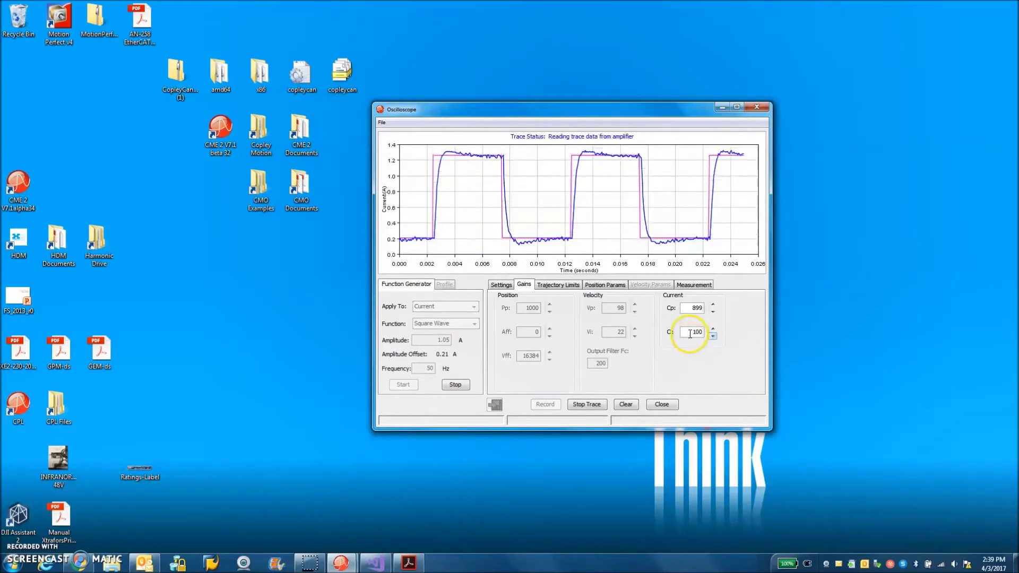
{"action": "type", "text": "60"}
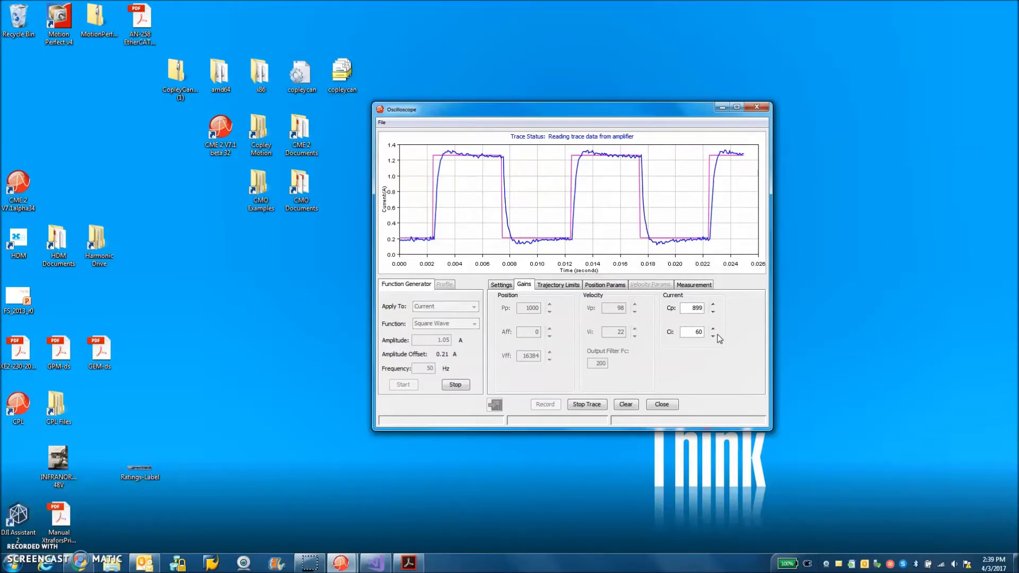
{"action": "left_click", "coordinate": [757, 108]}
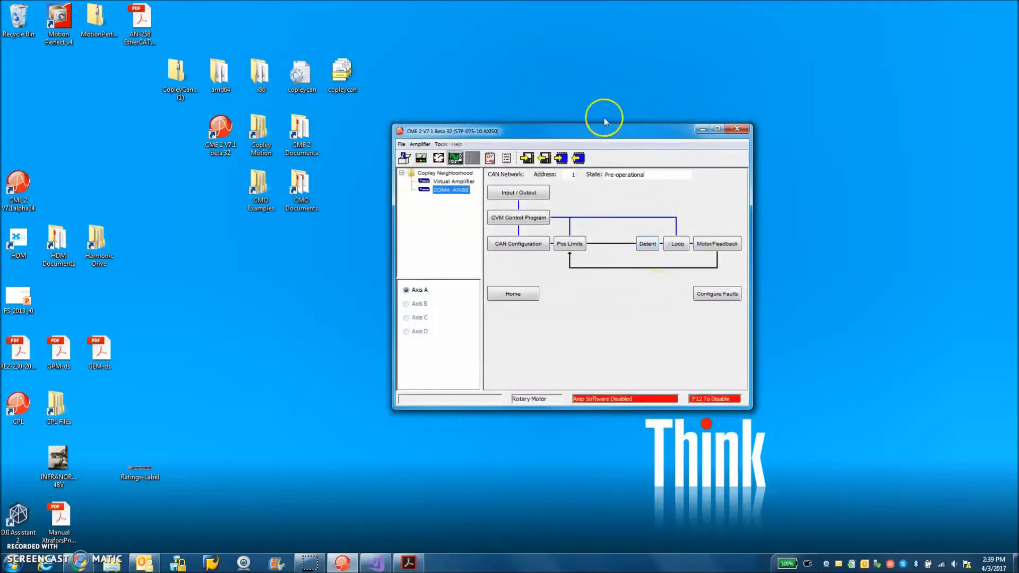
- Review the Current Loop settings again and close them from the main window
{"action": "left_click_drag", "start_coordinate": [602, 129], "coordinate": [608, 138]}
{"action": "left_click", "coordinate": [681, 254]}
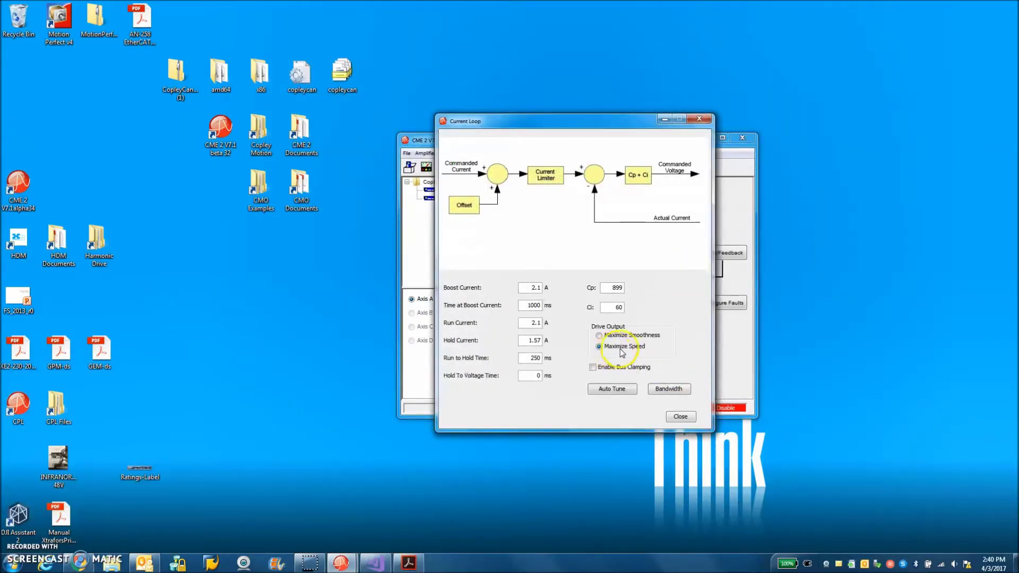
{"action": "left_click", "coordinate": [681, 417]}
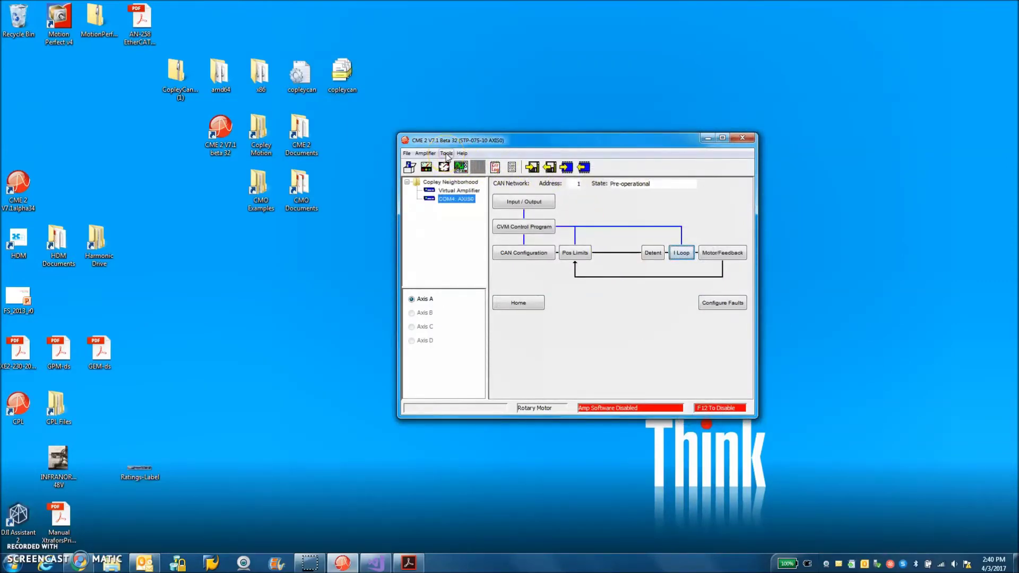
{"action": "left_click", "coordinate": [446, 154]}
- Start manual phasing with output enabled, at 1 A current and 720 elec deg/s increment rate
{"action": "left_click", "coordinate": [461, 209]}
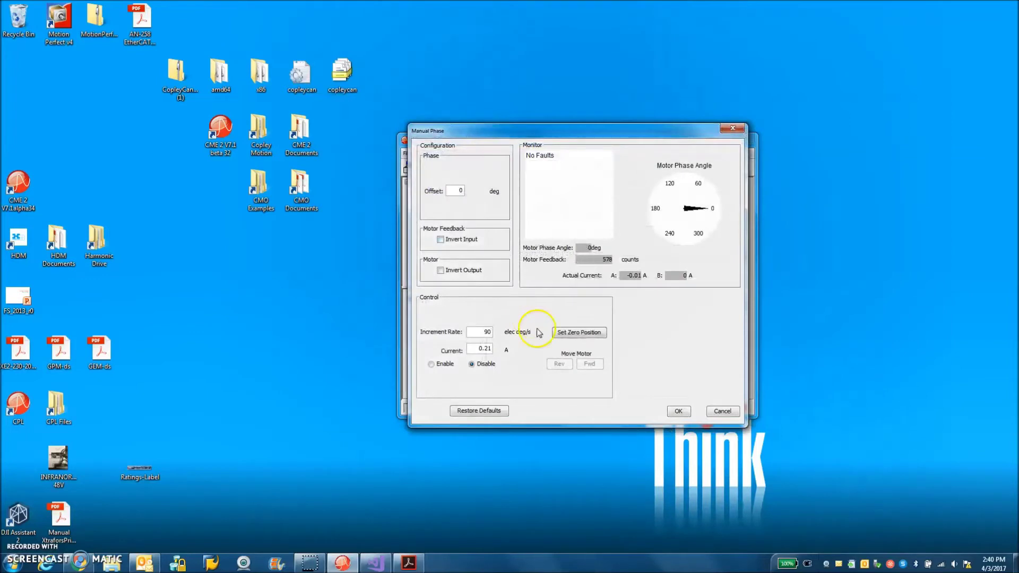
{"action": "left_click", "coordinate": [445, 363]}
{"action": "double_click", "coordinate": [474, 351]}
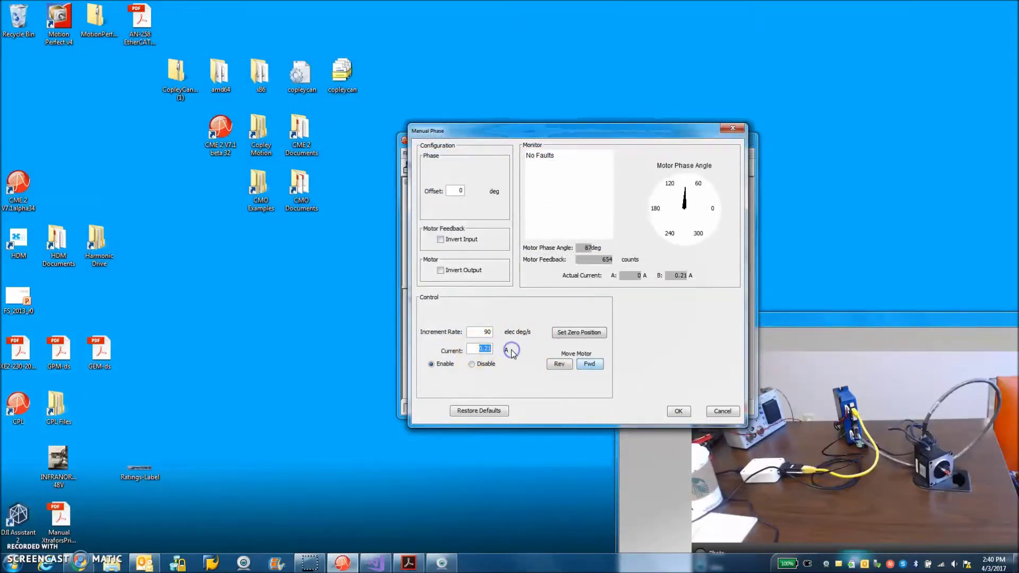
{"action": "left_click", "coordinate": [589, 364]}
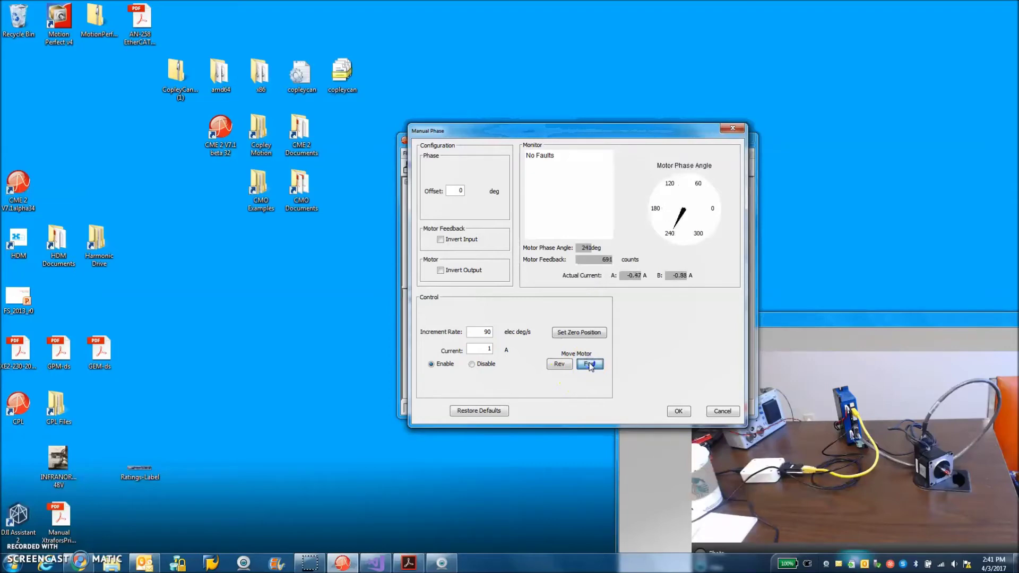
{"action": "double_click", "coordinate": [483, 332]}
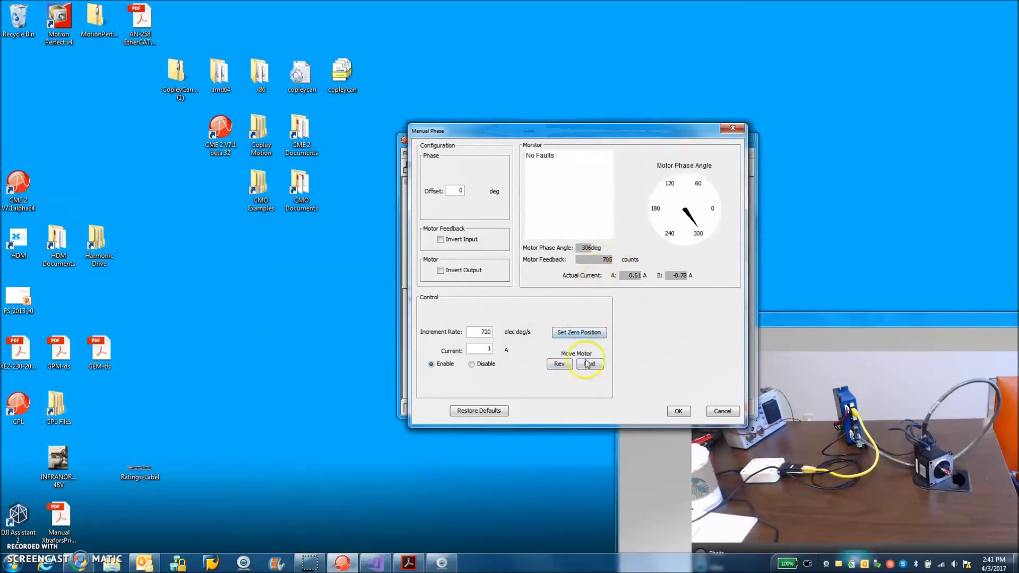
- Zero the motor feedback position, step the motor forward several times, and keep the settings
{"action": "left_click", "coordinate": [588, 334]}
{"action": "left_click", "coordinate": [589, 366]}
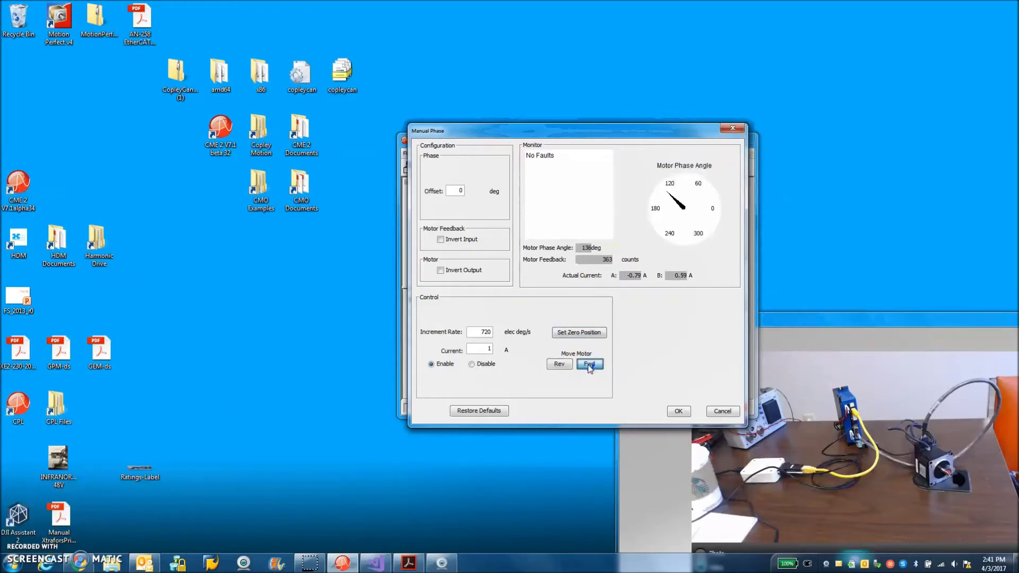
{"action": "left_click", "coordinate": [826, 437]}
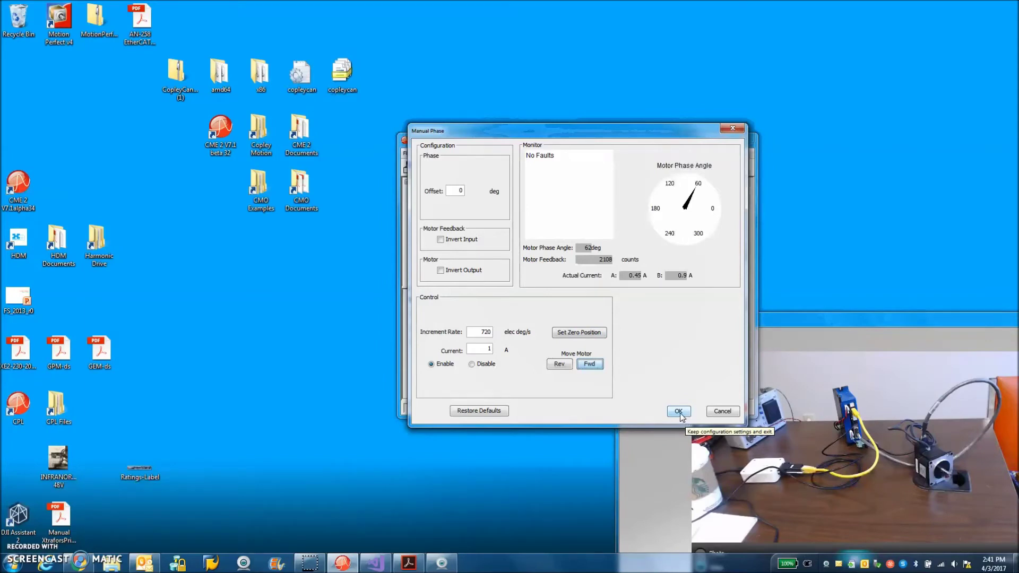
{"action": "left_click", "coordinate": [470, 268]}
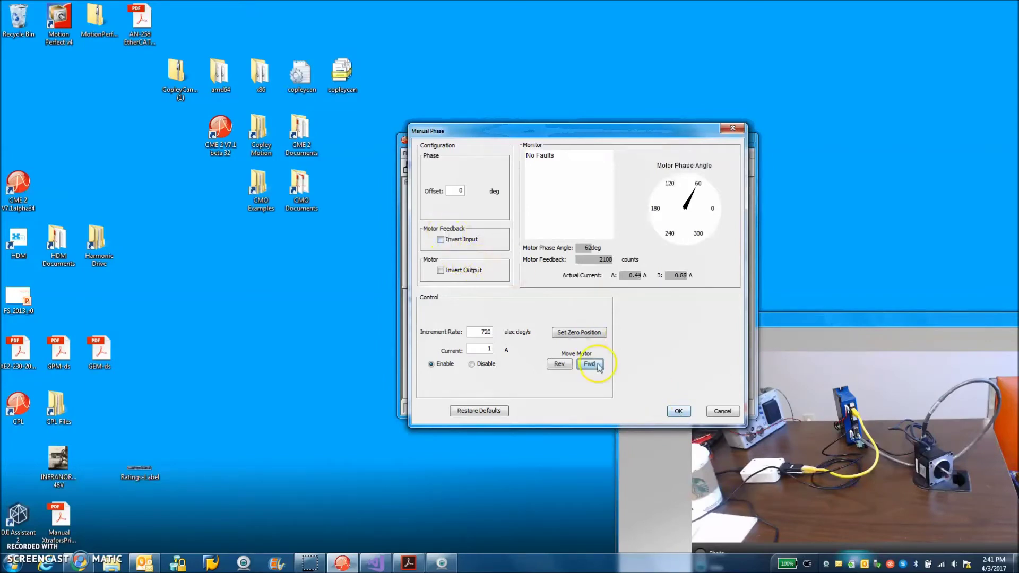
{"action": "left_click", "coordinate": [679, 412]}
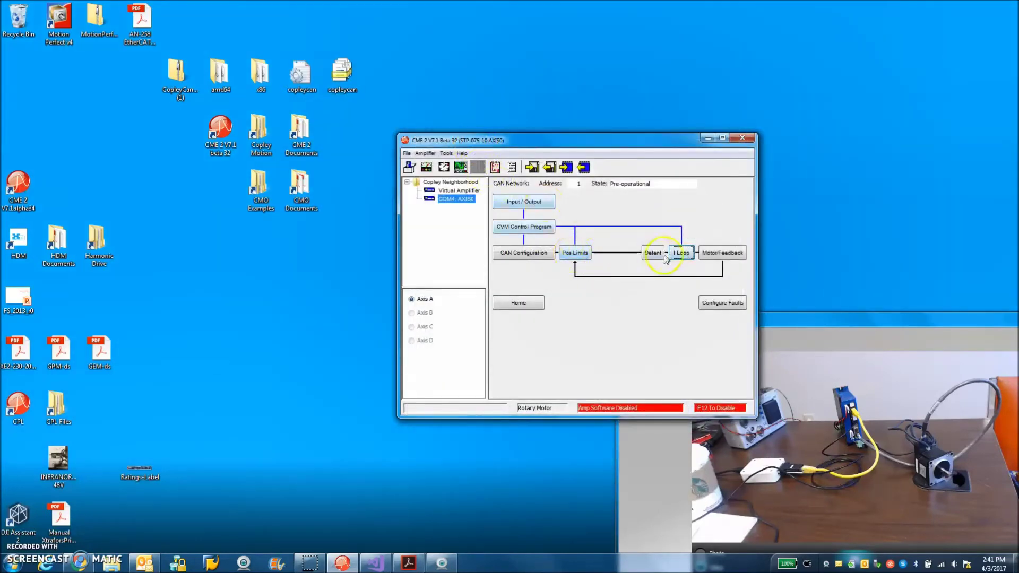
- Trace a relative trapezoidal profile move of 4000 µSteps on the oscilloscope
{"action": "left_click", "coordinate": [460, 167]}
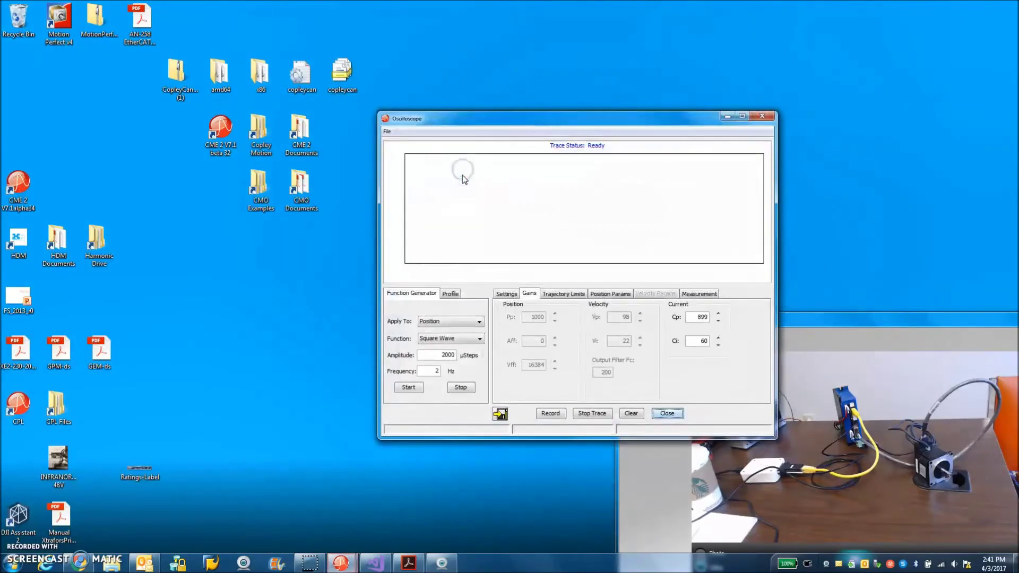
{"action": "left_click", "coordinate": [450, 293]}
{"action": "left_click", "coordinate": [444, 356]}
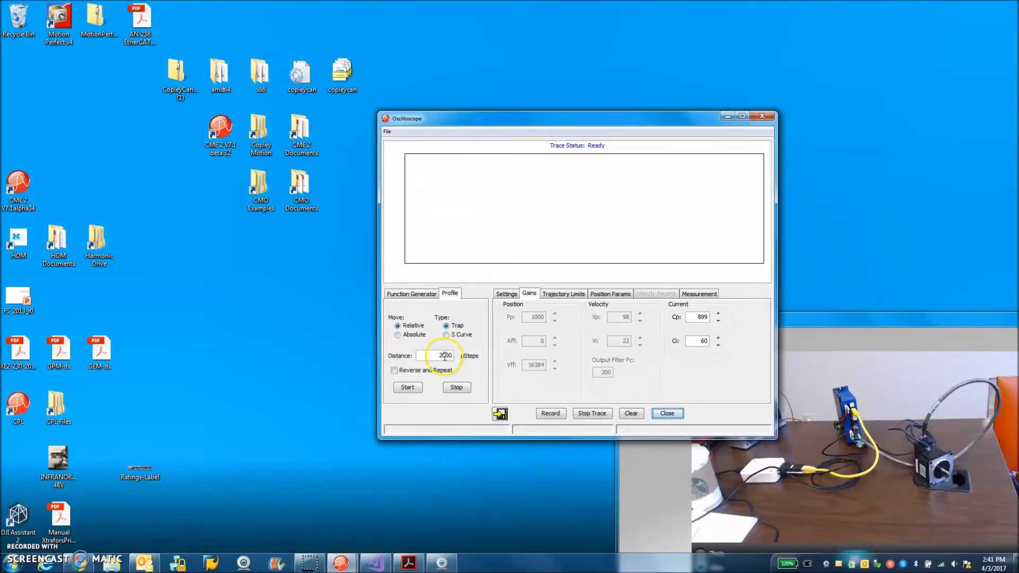
{"action": "left_click_drag", "start_coordinate": [442, 356], "coordinate": [453, 356]}
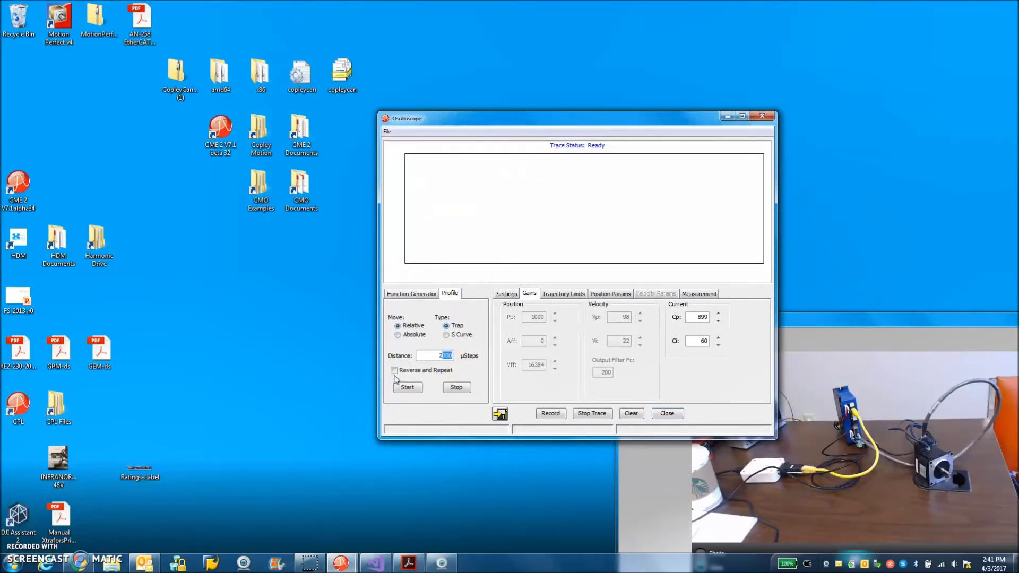
{"action": "left_click", "coordinate": [506, 294]}
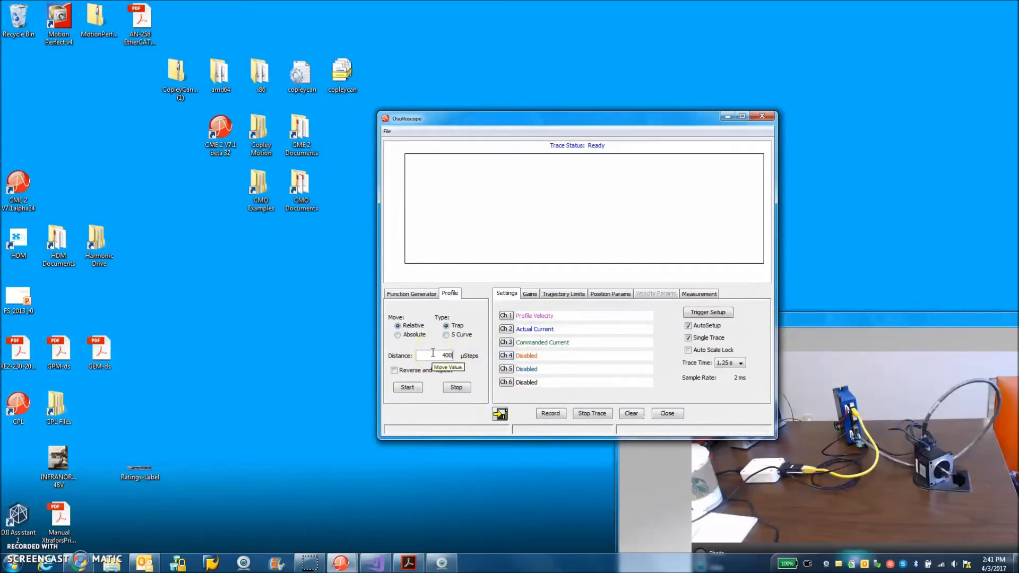
{"action": "left_click", "coordinate": [417, 393]}
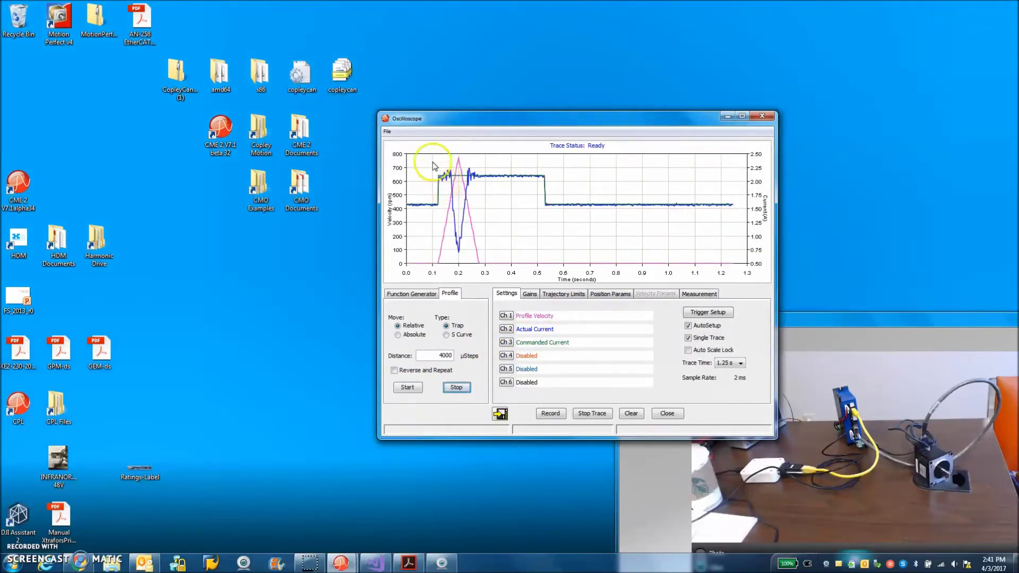
- Rerun the move at 40000 µSteps, stop the trace, and close the oscilloscope
{"action": "left_click", "coordinate": [451, 356]}
{"action": "left_click", "coordinate": [406, 387]}
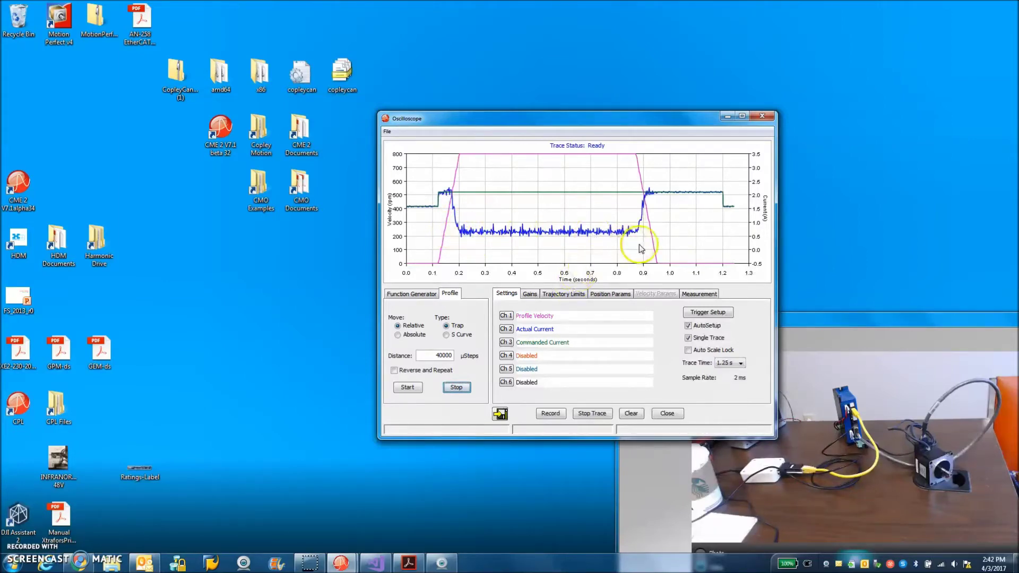
{"action": "left_click", "coordinate": [455, 387]}
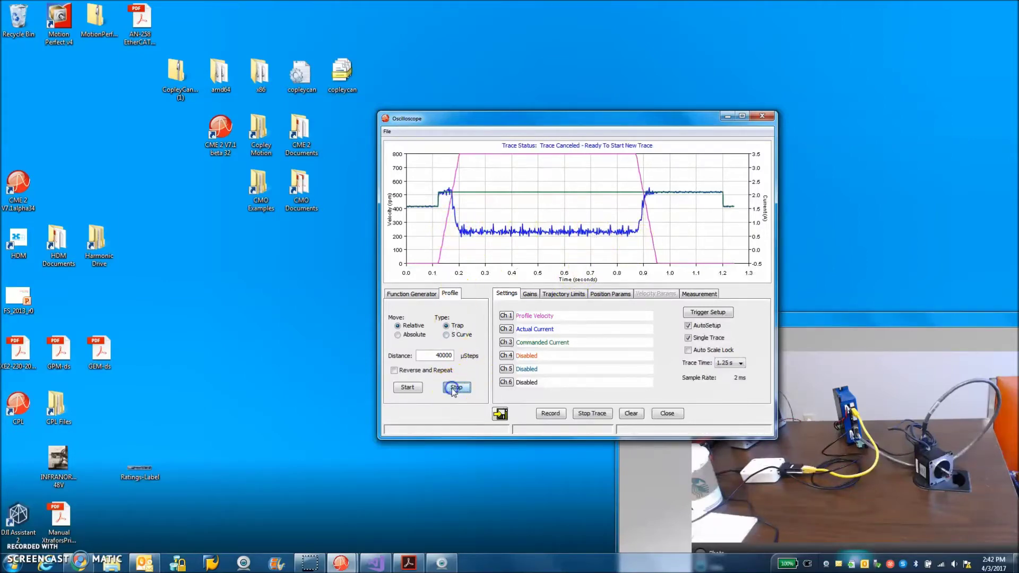
{"action": "left_click", "coordinate": [761, 116]}
- Enable the amplifier under CAN control from the Control Panel and move CME 2 to the top right
{"action": "left_click", "coordinate": [425, 168]}
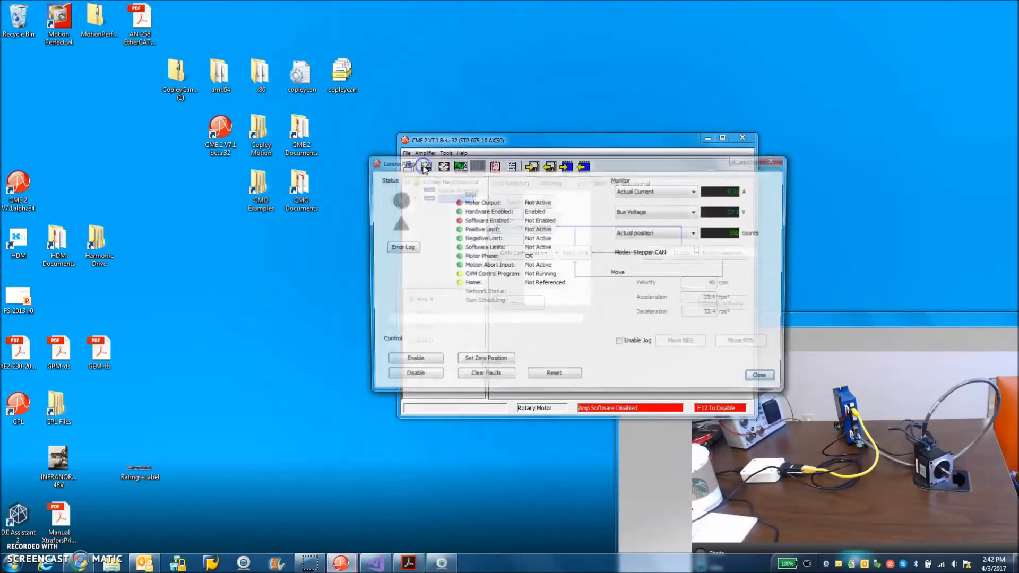
{"action": "left_click", "coordinate": [415, 361]}
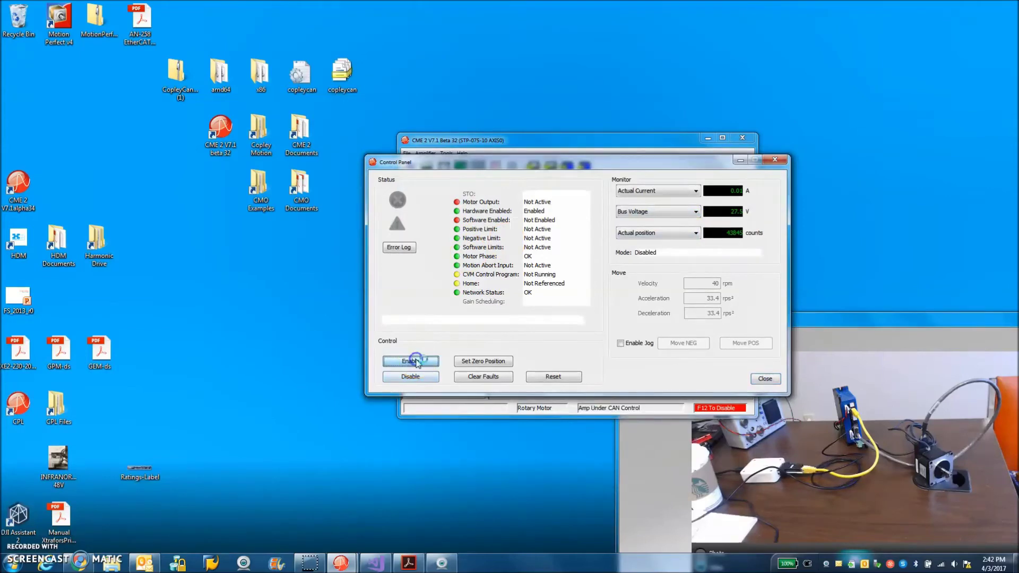
{"action": "left_click", "coordinate": [776, 160]}
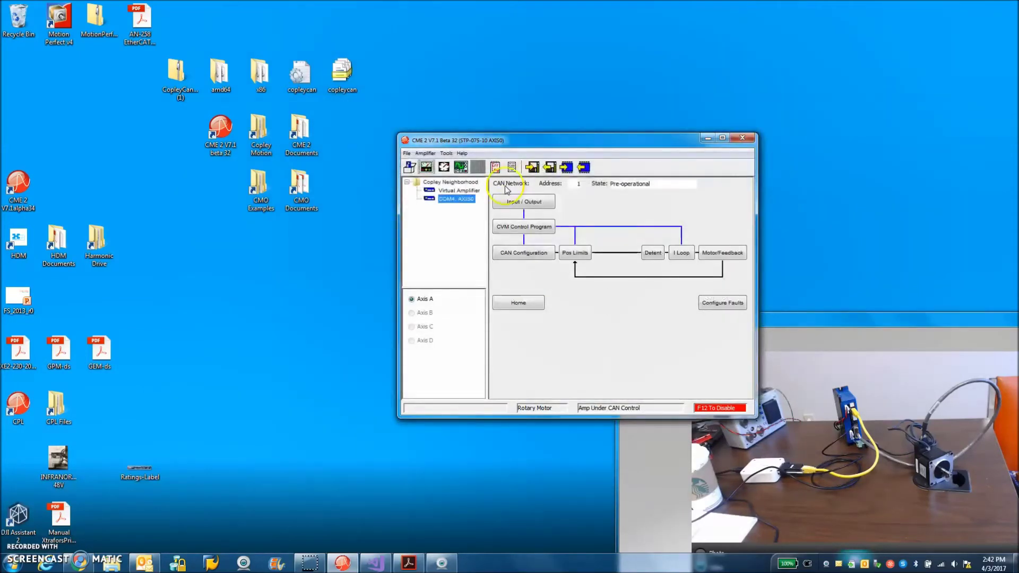
{"action": "left_click_drag", "start_coordinate": [575, 144], "coordinate": [817, 31]}
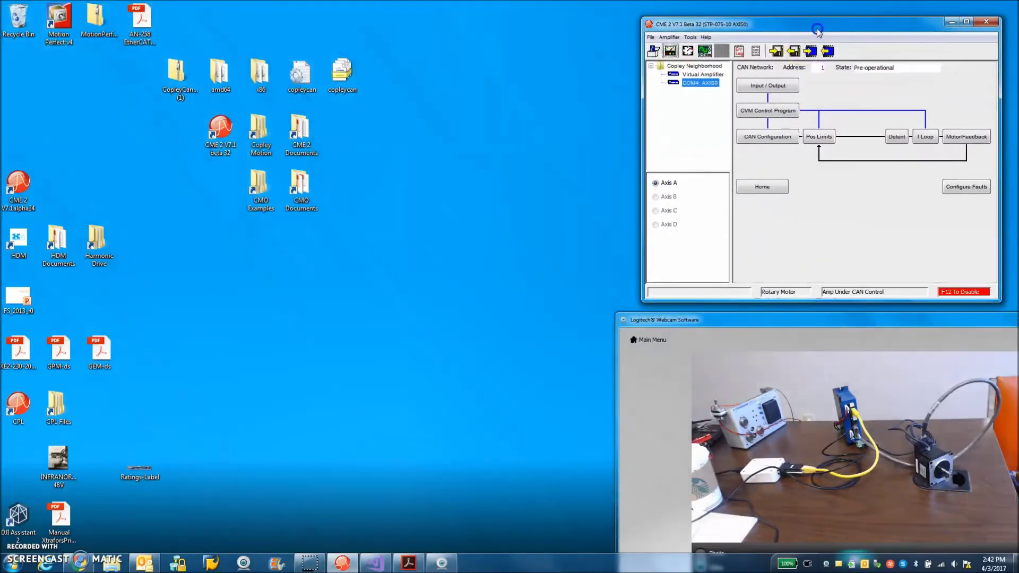
- Reload the externally modified EX1_Status solution in Visual Studio
{"action": "left_click", "coordinate": [375, 563]}
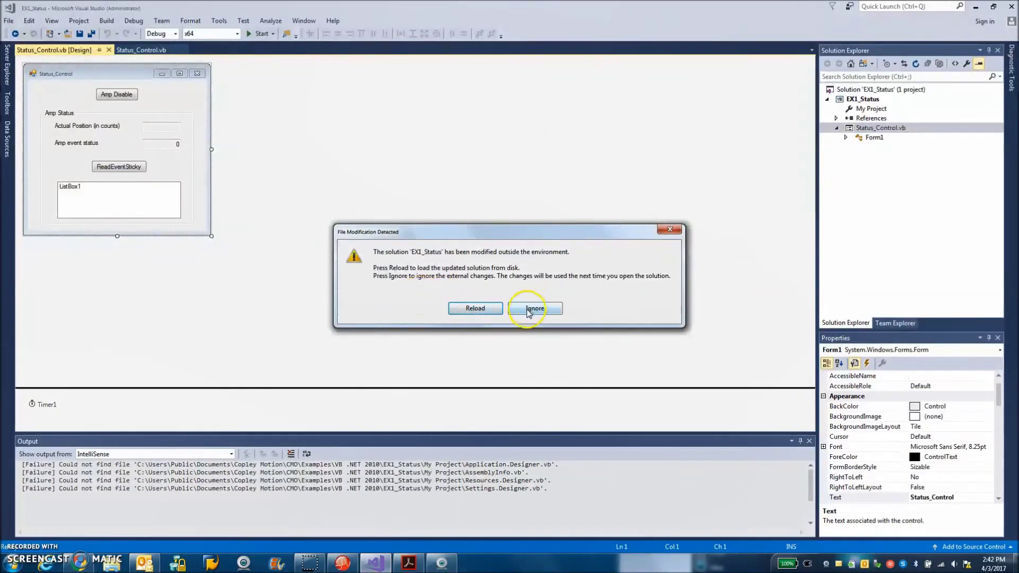
{"action": "left_click", "coordinate": [477, 309]}
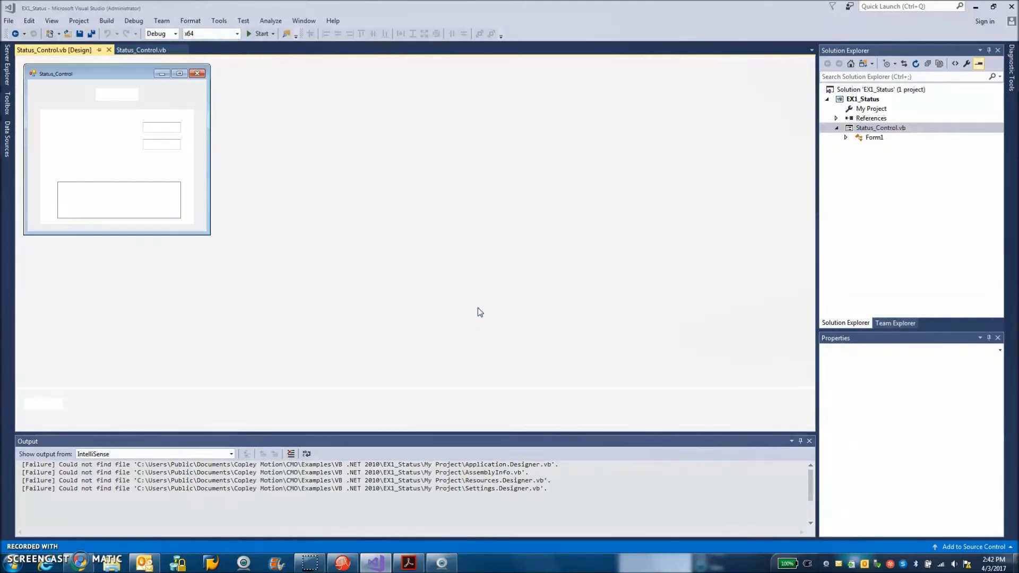
{"action": "left_click", "coordinate": [730, 193]}
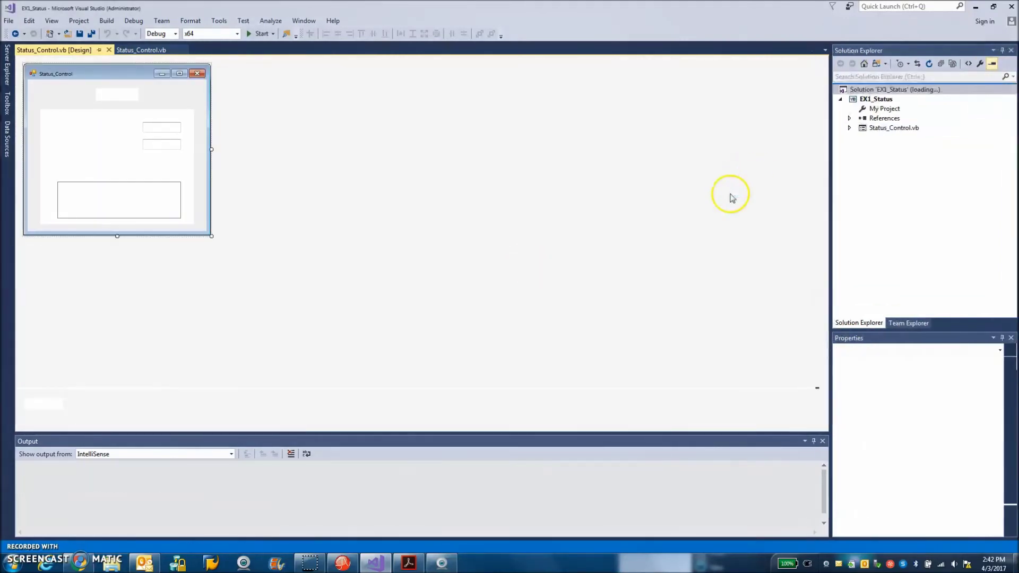
- Open the EX1_Status project from Copley Motion > CMO > Examples > VB .NET 2010
{"action": "left_click", "coordinate": [16, 565]}
{"action": "left_click", "coordinate": [40, 516]}
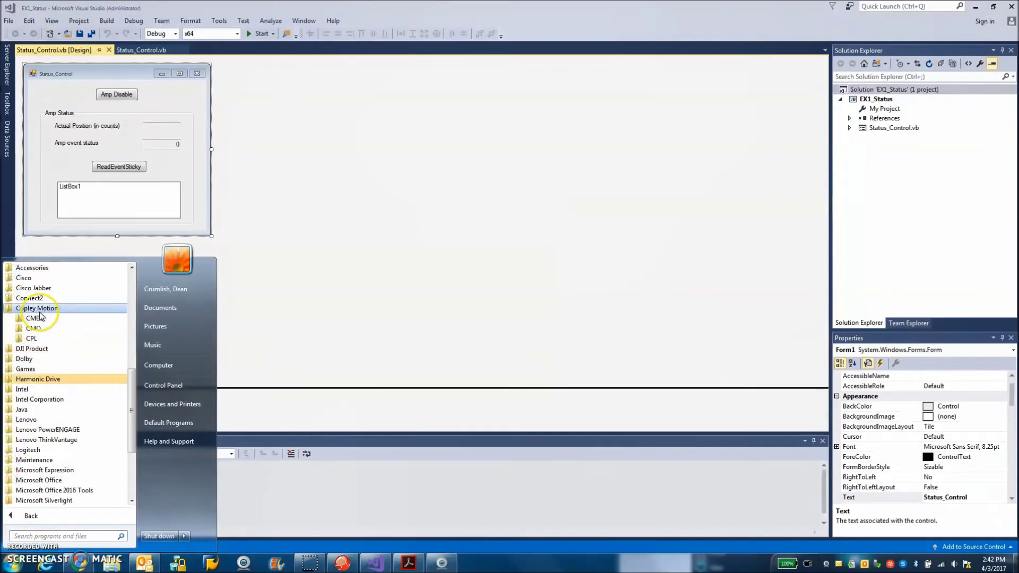
{"action": "left_click", "coordinate": [31, 328]}
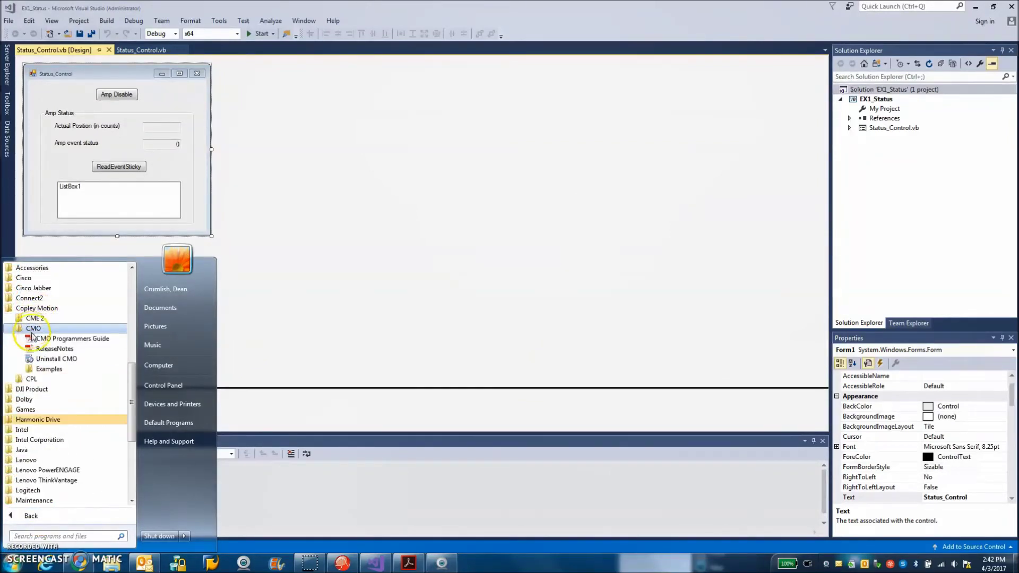
{"action": "left_click", "coordinate": [48, 369]}
{"action": "left_click", "coordinate": [49, 389]}
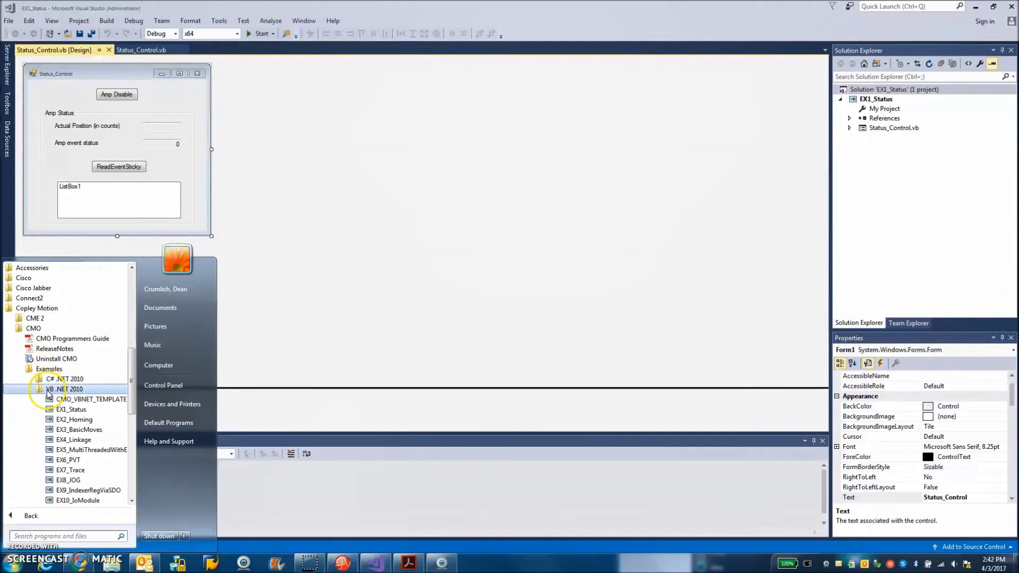
{"action": "left_click", "coordinate": [74, 409]}
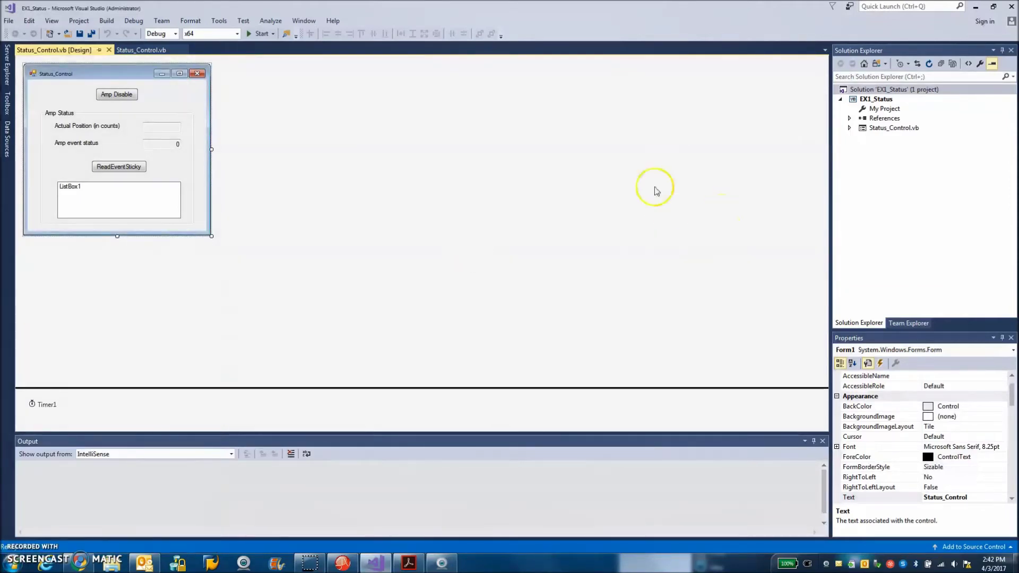
- Open Status_Control.vb and scroll to Form1_Load, where AmpObj and canOpenObj are initialized at 1 Mbit/s
{"action": "double_click", "coordinate": [158, 101]}
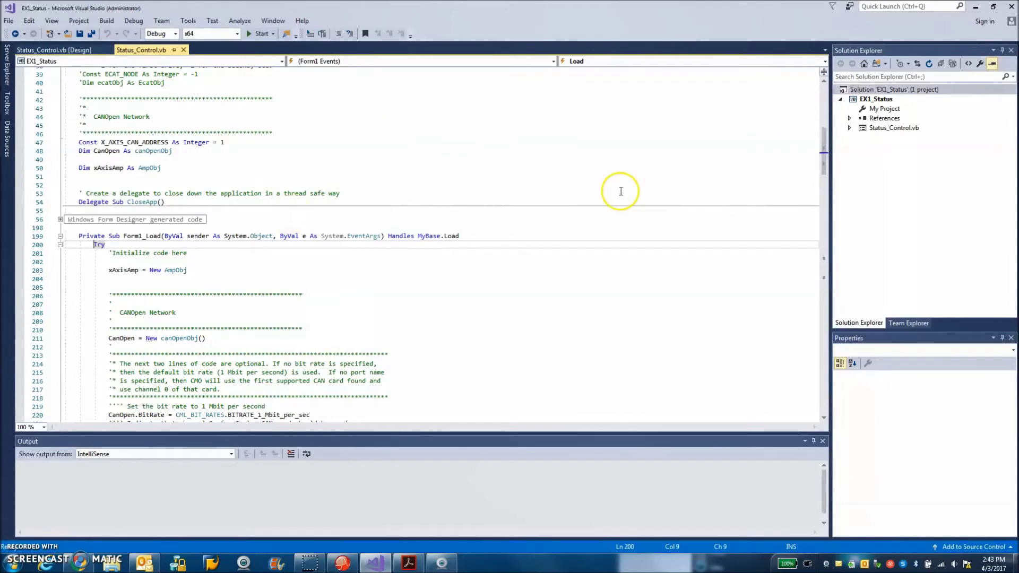
{"action": "left_click_drag", "start_coordinate": [824, 134], "coordinate": [770, 80]}
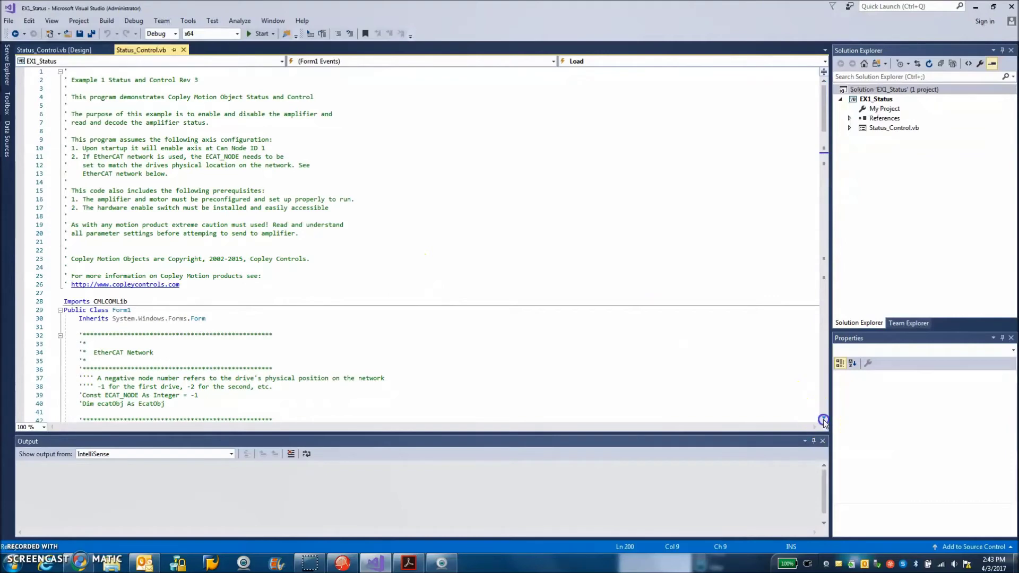
{"action": "scroll", "coordinate": [823, 419], "scroll_direction": "down", "scroll_amount": 4}
{"action": "scroll", "coordinate": [823, 418], "scroll_direction": "down", "scroll_amount": 4}
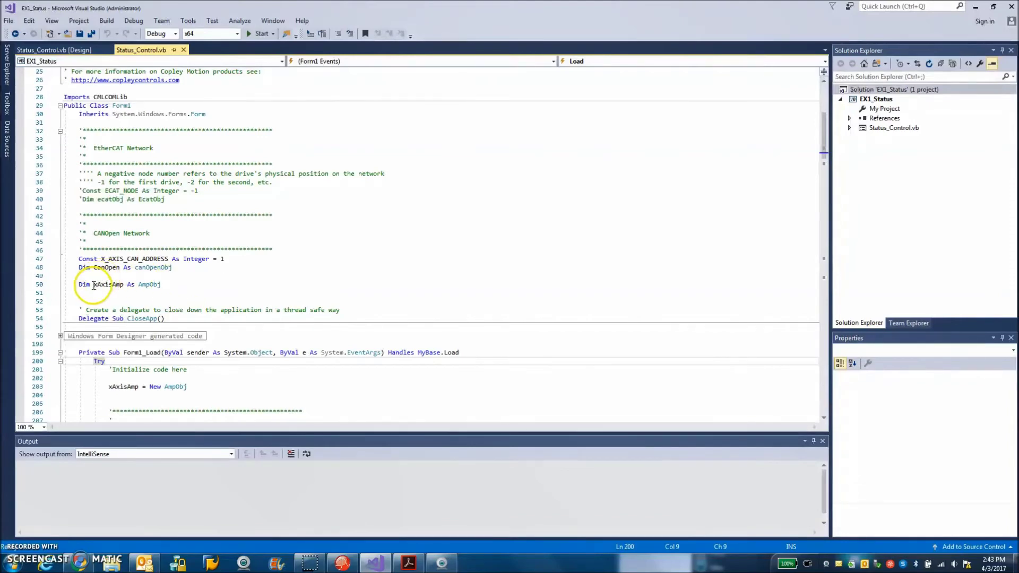
{"action": "mouse_move", "coordinate": [124, 284]}
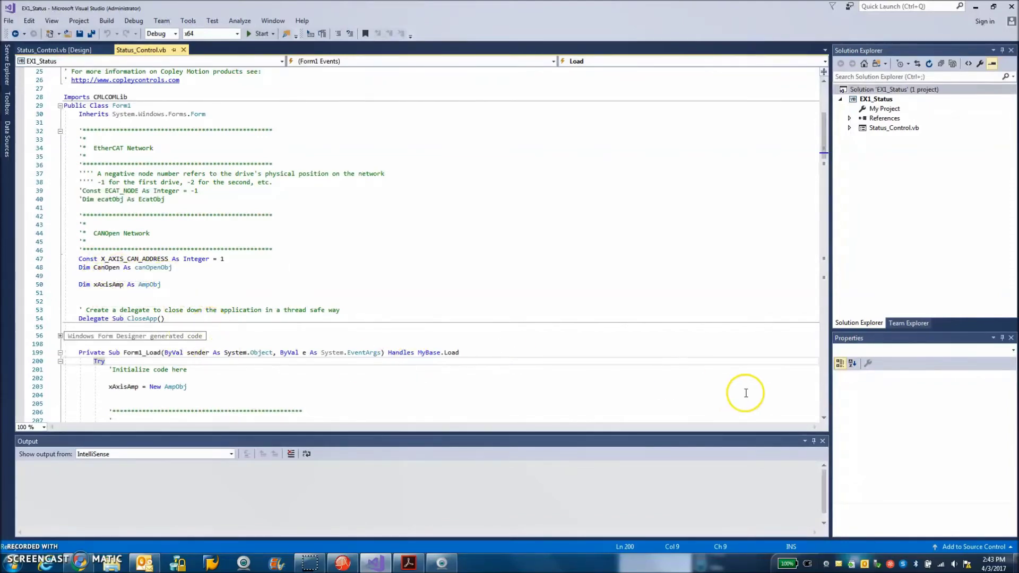
{"action": "left_click", "coordinate": [823, 418]}
{"action": "scroll", "coordinate": [823, 418], "scroll_direction": "down", "scroll_amount": 6}
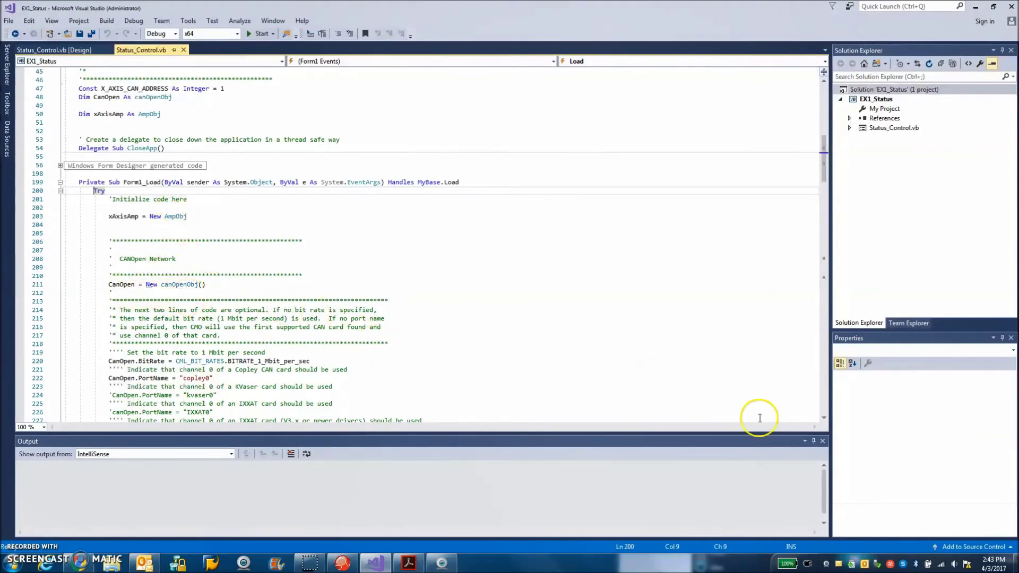
{"action": "left_click", "coordinate": [823, 418]}
{"action": "left_click", "coordinate": [824, 418]}
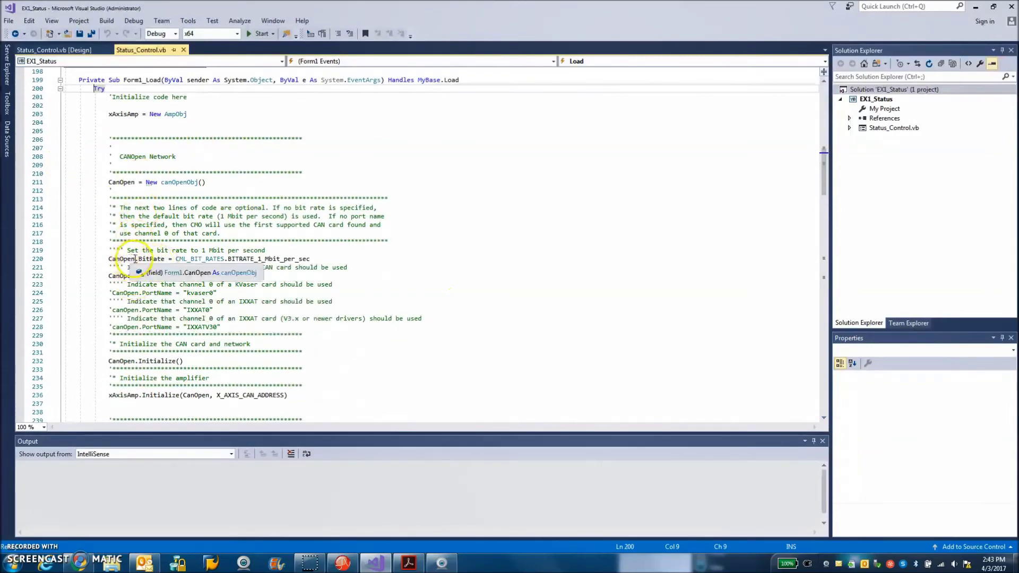
- Read through the amplifier initialization and Try/Catch block, then start a Debug x64 build of EX1_Status
{"action": "mouse_move", "coordinate": [266, 259]}
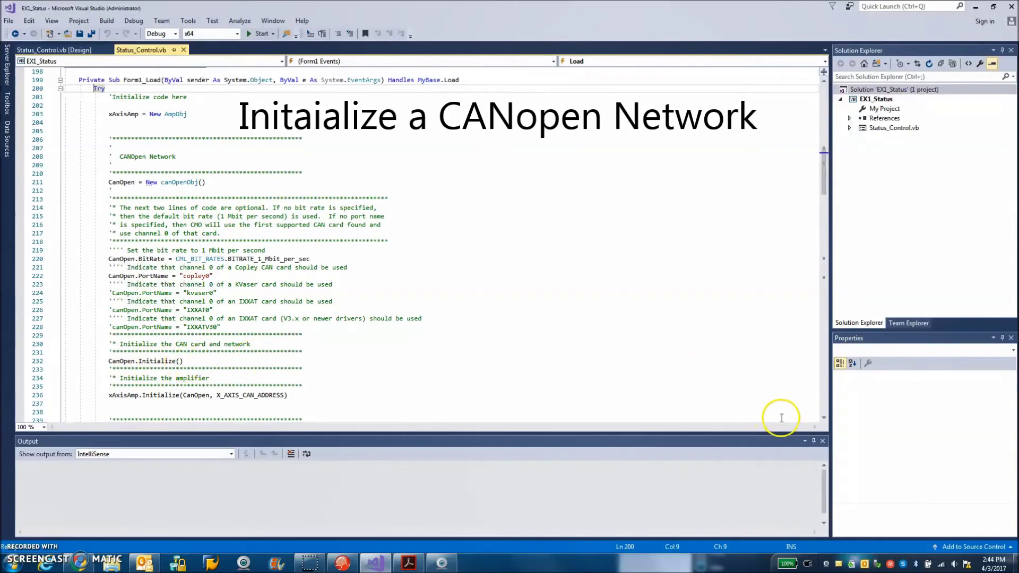
{"action": "scroll", "coordinate": [826, 416], "scroll_direction": "down", "scroll_amount": 5}
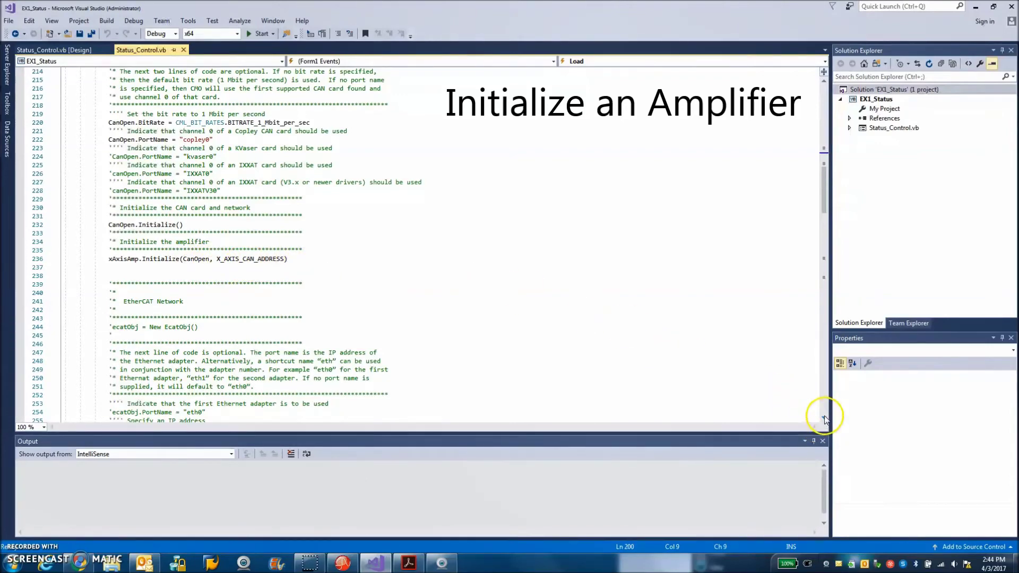
{"action": "mouse_move", "coordinate": [181, 259]}
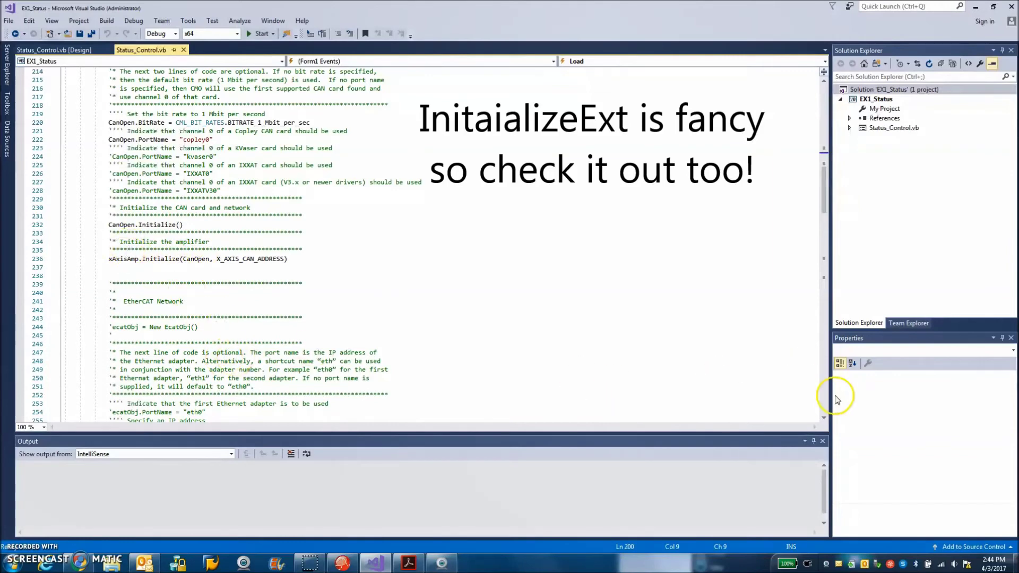
{"action": "left_click", "coordinate": [823, 418]}
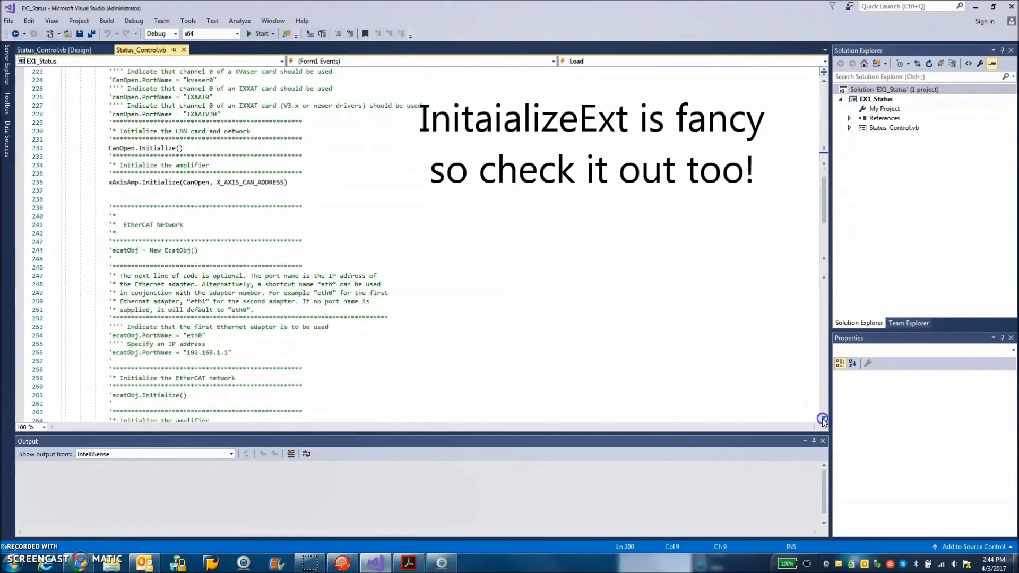
{"action": "left_click_drag", "start_coordinate": [822, 418], "coordinate": [823, 418]}
{"action": "left_click", "coordinate": [823, 418]}
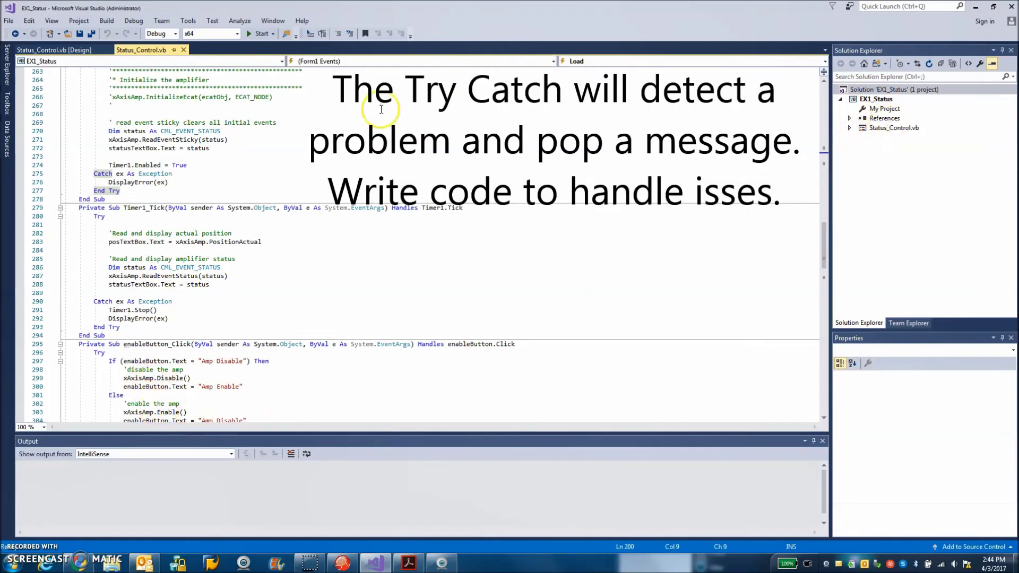
{"action": "left_click", "coordinate": [259, 34]}
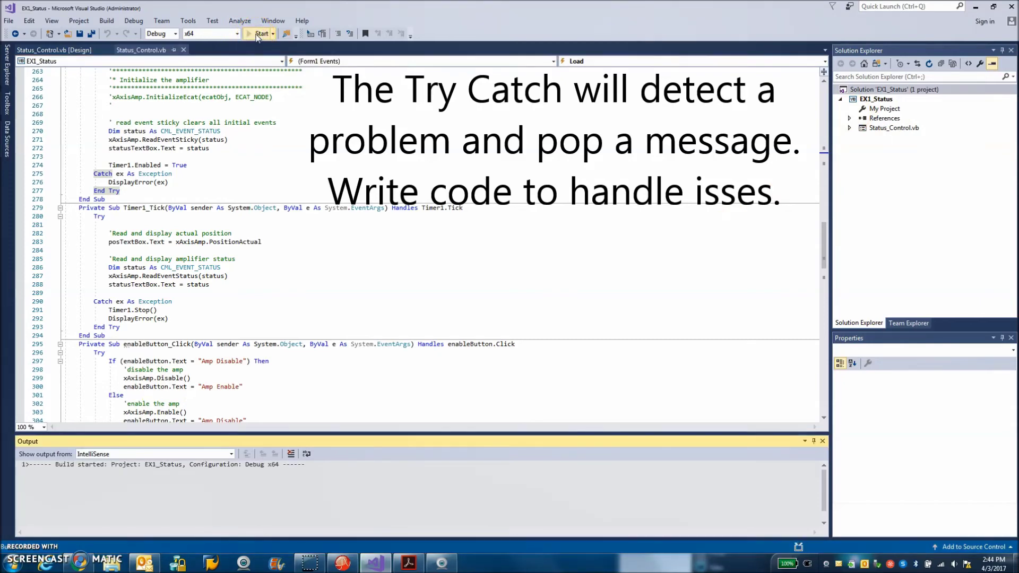
- Place the running EX1_Status window beside CME 2's Control Panel for the drive
{"action": "left_click", "coordinate": [993, 7]}
{"action": "left_click_drag", "start_coordinate": [720, 37], "coordinate": [663, 225]}
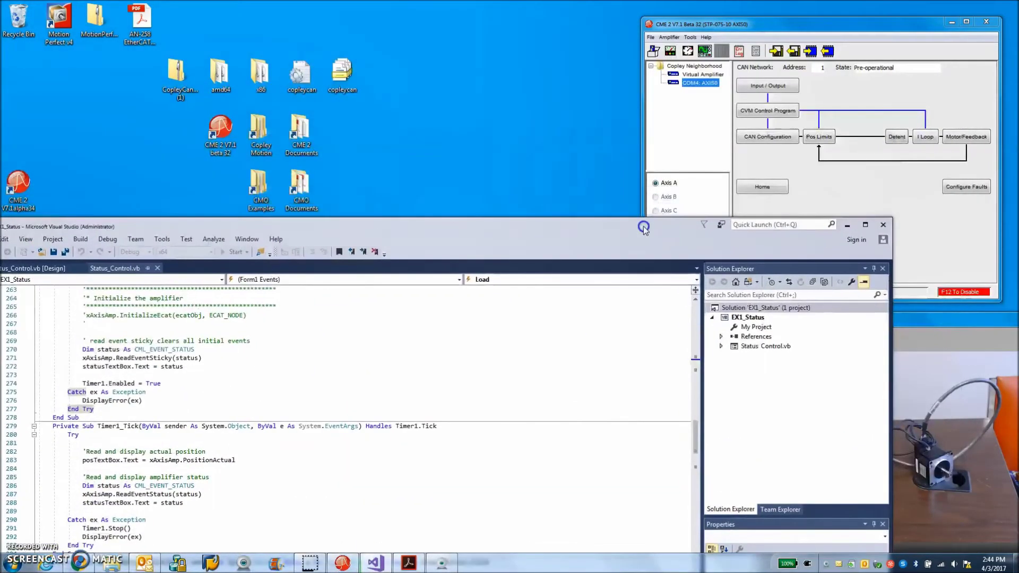
{"action": "left_click", "coordinate": [855, 199]}
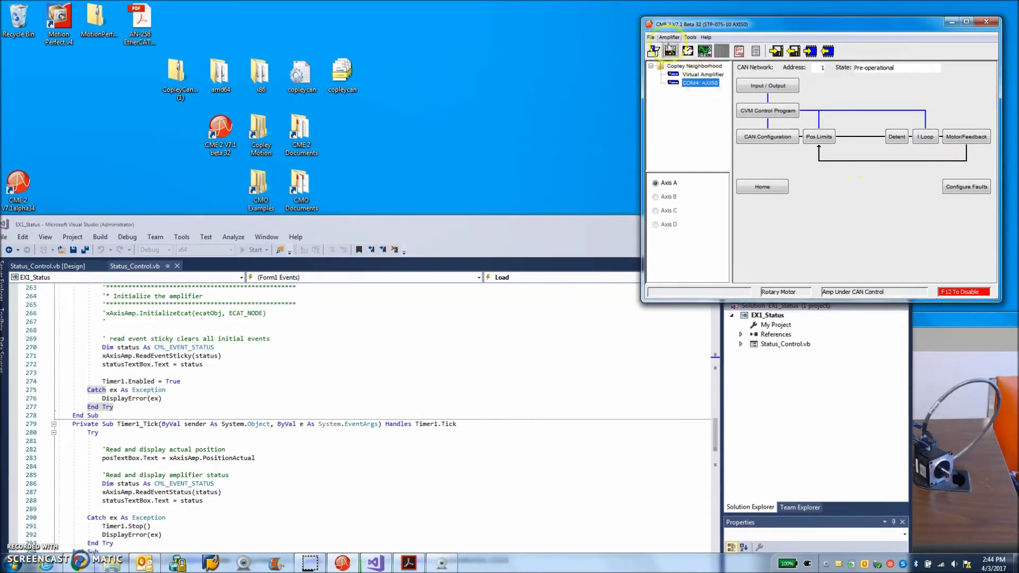
{"action": "left_click", "coordinate": [671, 52]}
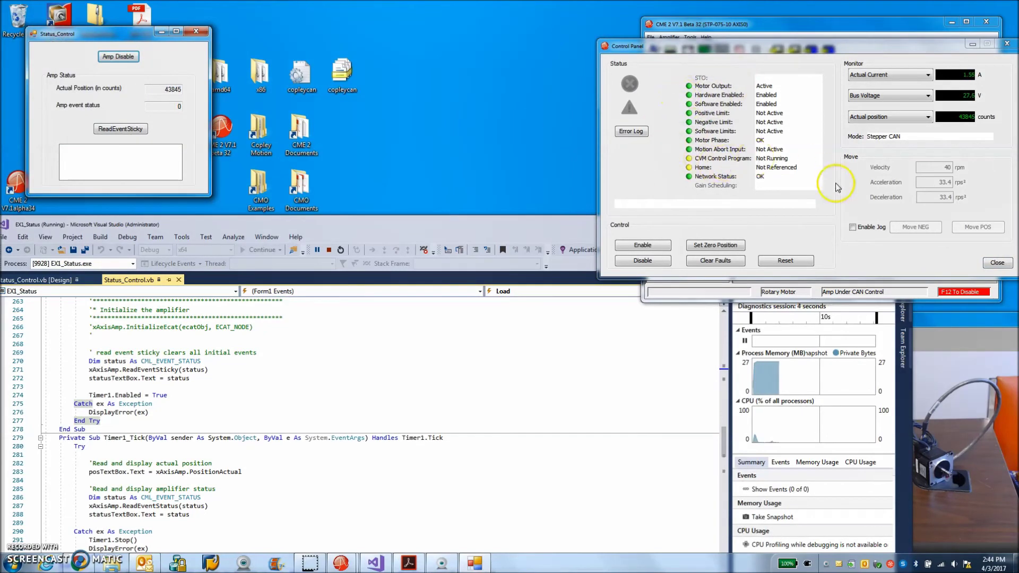
{"action": "left_click_drag", "start_coordinate": [910, 56], "coordinate": [877, 111]}
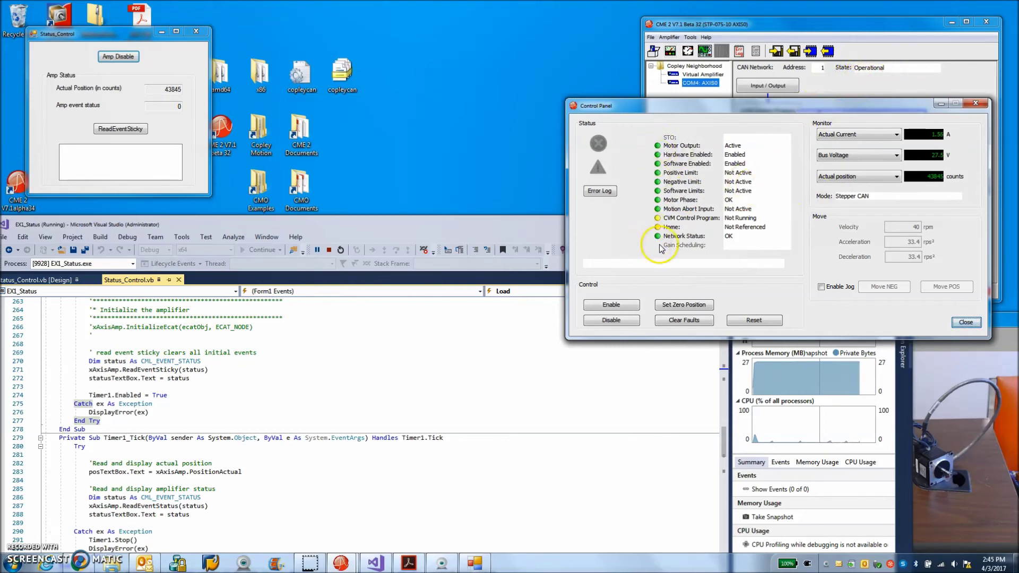
- Disable the amplifier in EX1_Status and read its sticky events (BRAKE, PWM_DISABLE, SOFTWARE_DISABLE) repeatedly
{"action": "left_click", "coordinate": [118, 57]}
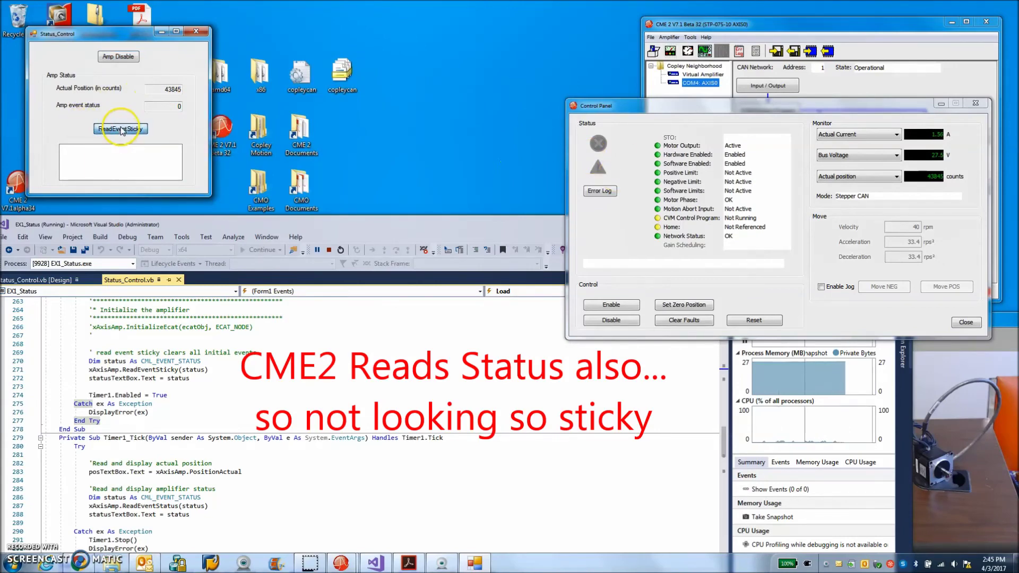
{"action": "left_click", "coordinate": [123, 129]}
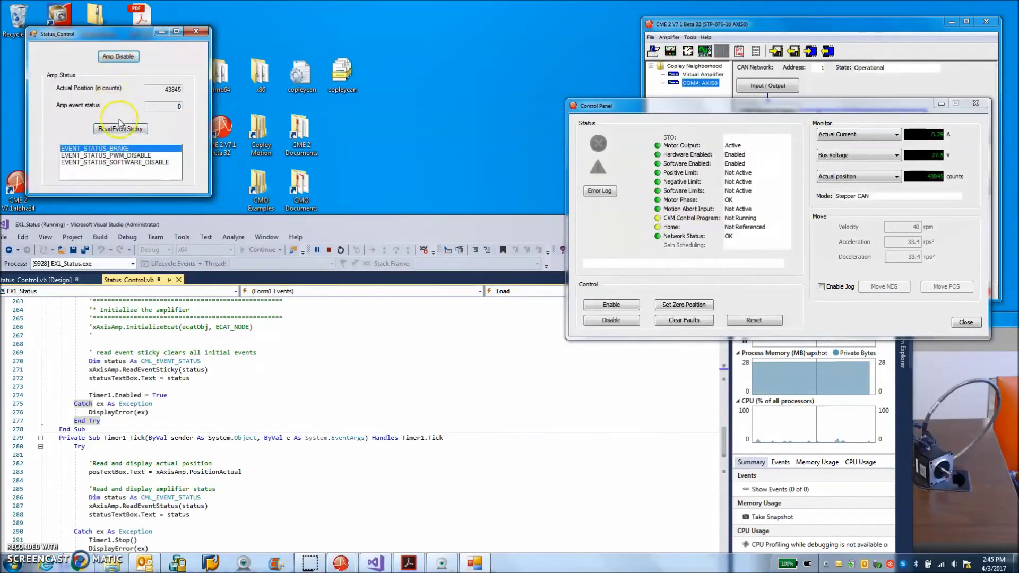
{"action": "left_click", "coordinate": [118, 130]}
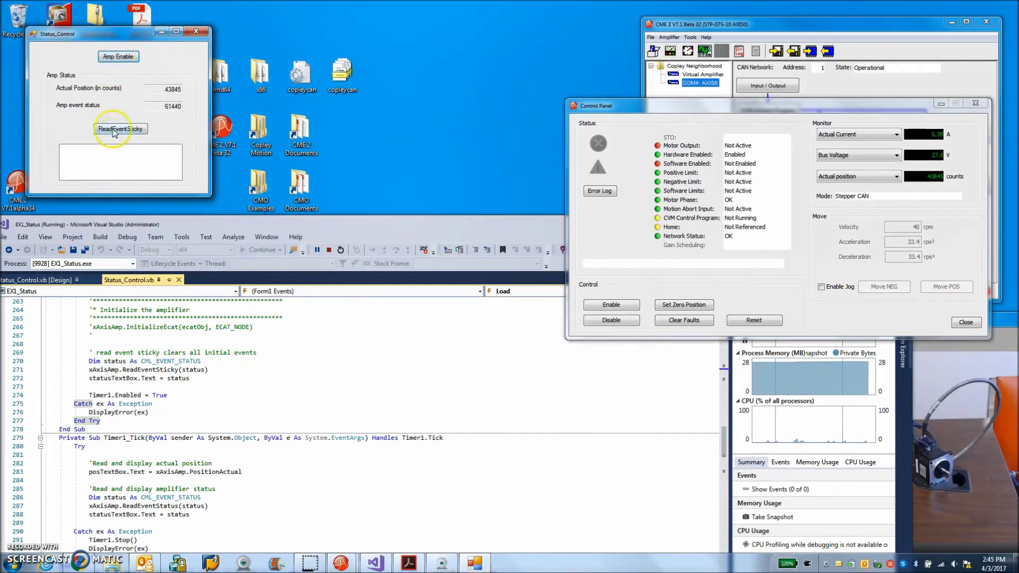
{"action": "left_click", "coordinate": [119, 129]}
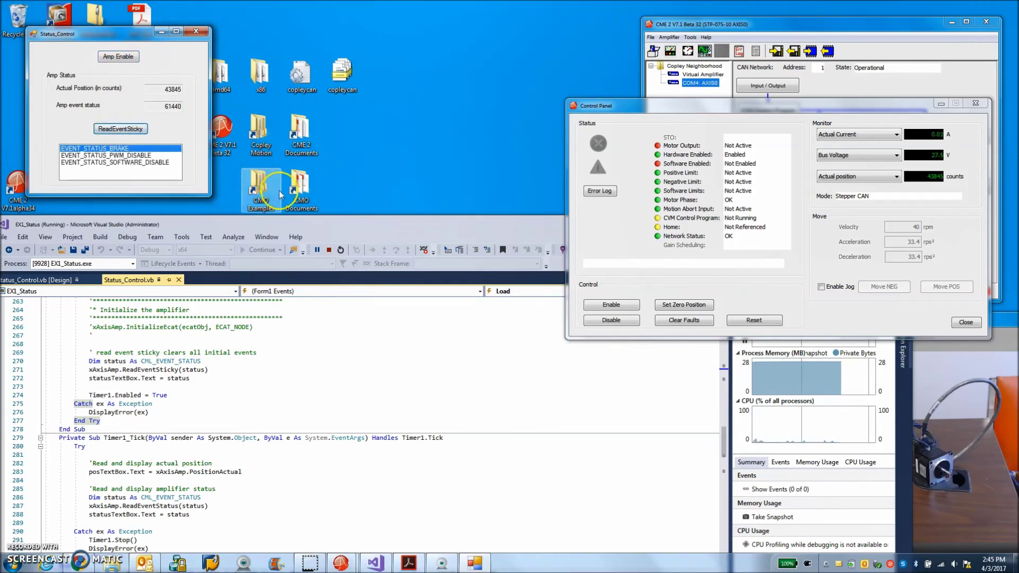
{"action": "left_click", "coordinate": [329, 231]}
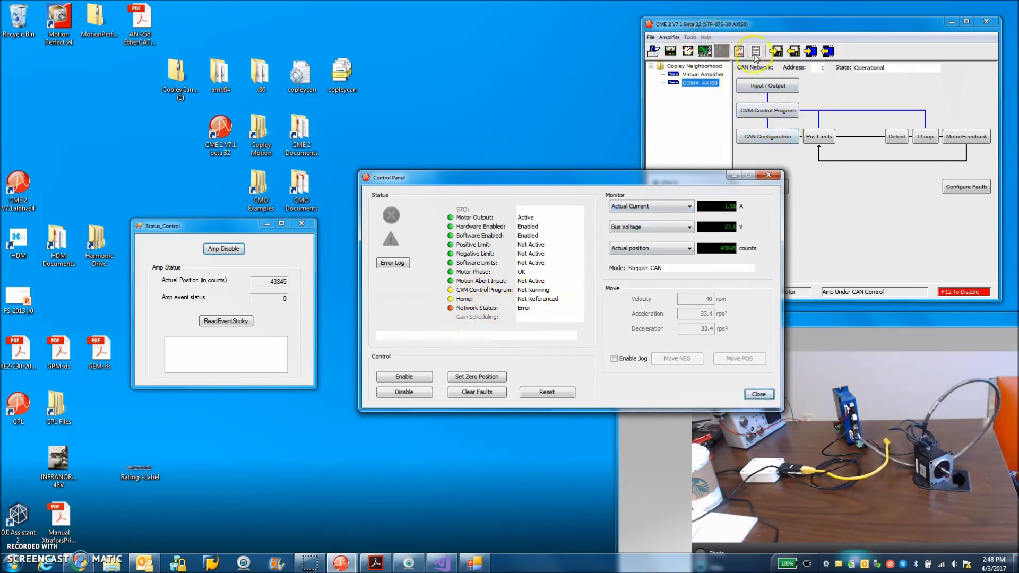
- Check CME 2's error log History, Frequency and Network Status pages, then disable the amplifier again
{"action": "left_click", "coordinate": [739, 53]}
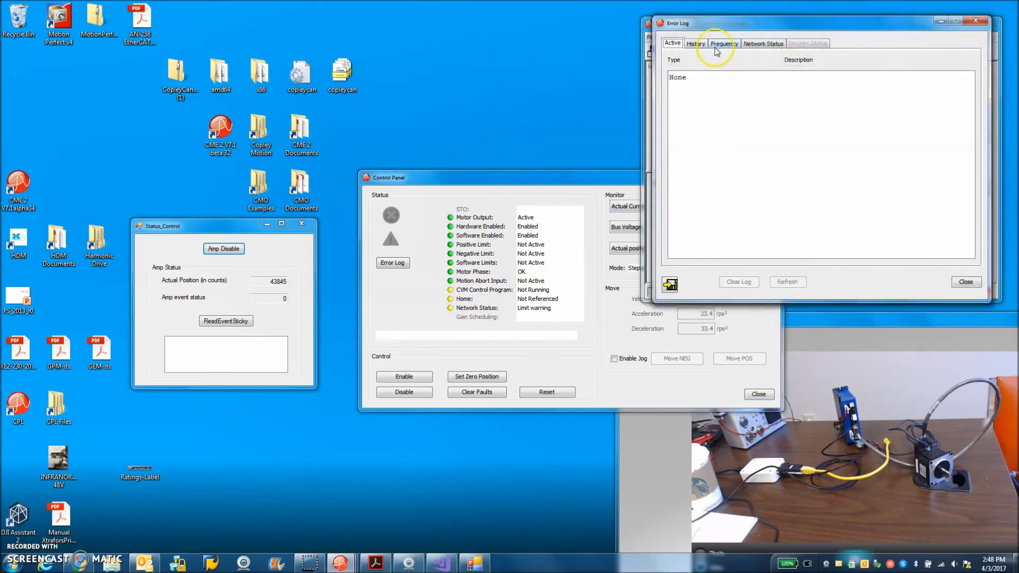
{"action": "left_click", "coordinate": [696, 44]}
{"action": "left_click", "coordinate": [724, 43]}
{"action": "left_click", "coordinate": [753, 43]}
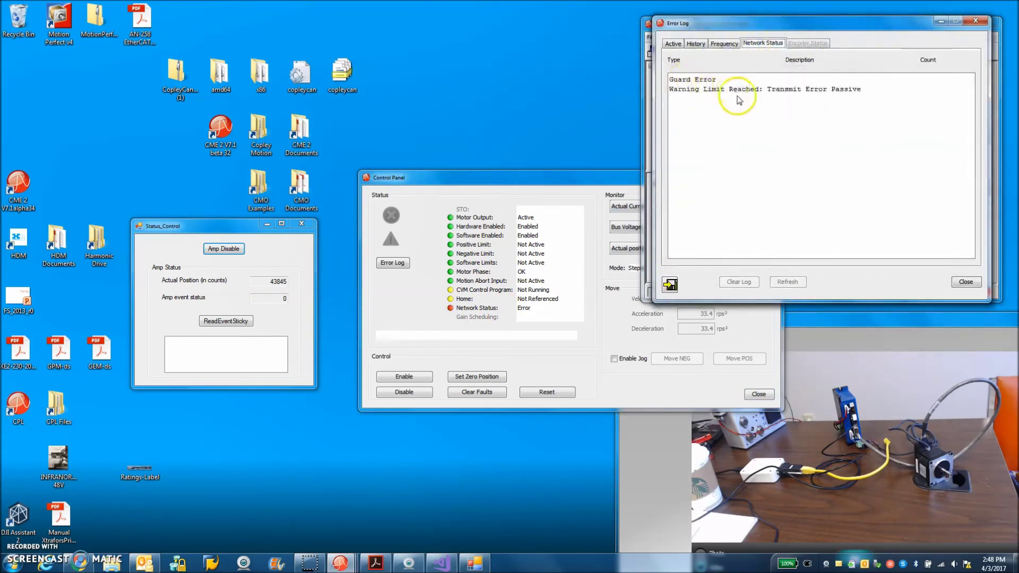
{"action": "left_click_drag", "start_coordinate": [822, 20], "coordinate": [843, 113]}
{"action": "left_click", "coordinate": [223, 248]}
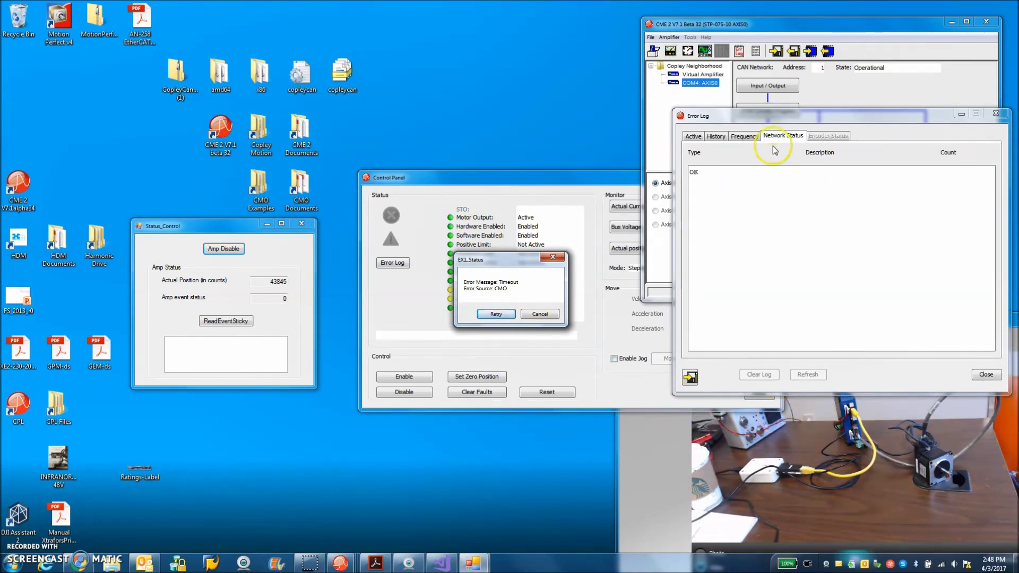
- Retry past the CMO timeout, cycle the amplifier off and on, and re-read its sticky events
{"action": "left_click", "coordinate": [494, 314]}
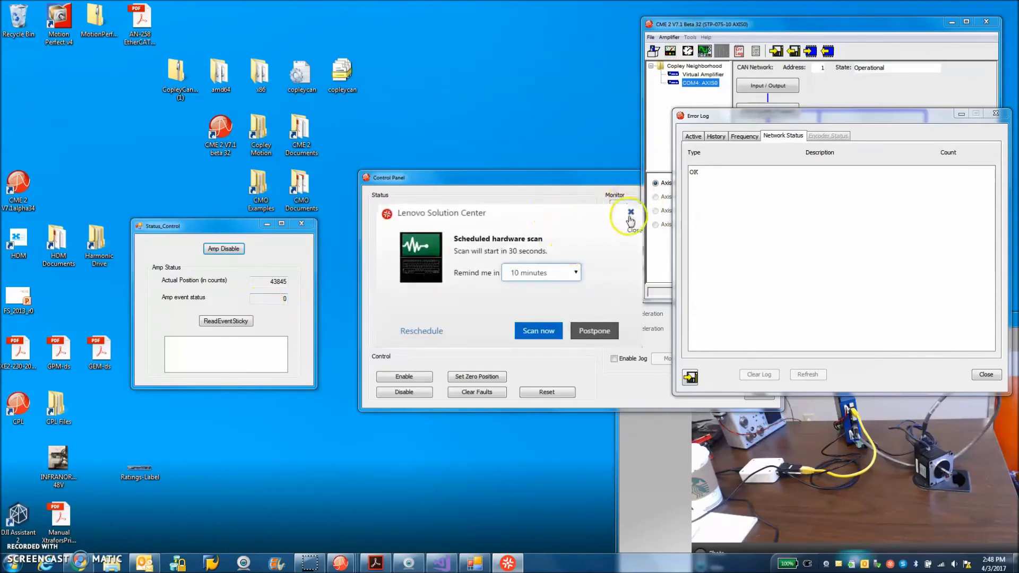
{"action": "left_click", "coordinate": [227, 249]}
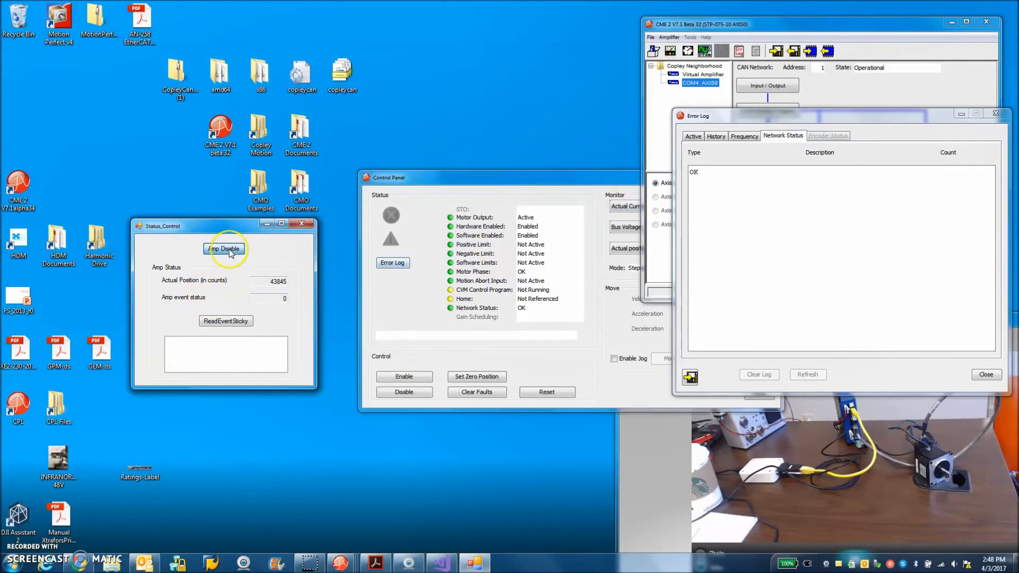
{"action": "left_click", "coordinate": [524, 175]}
{"action": "left_click", "coordinate": [221, 249]}
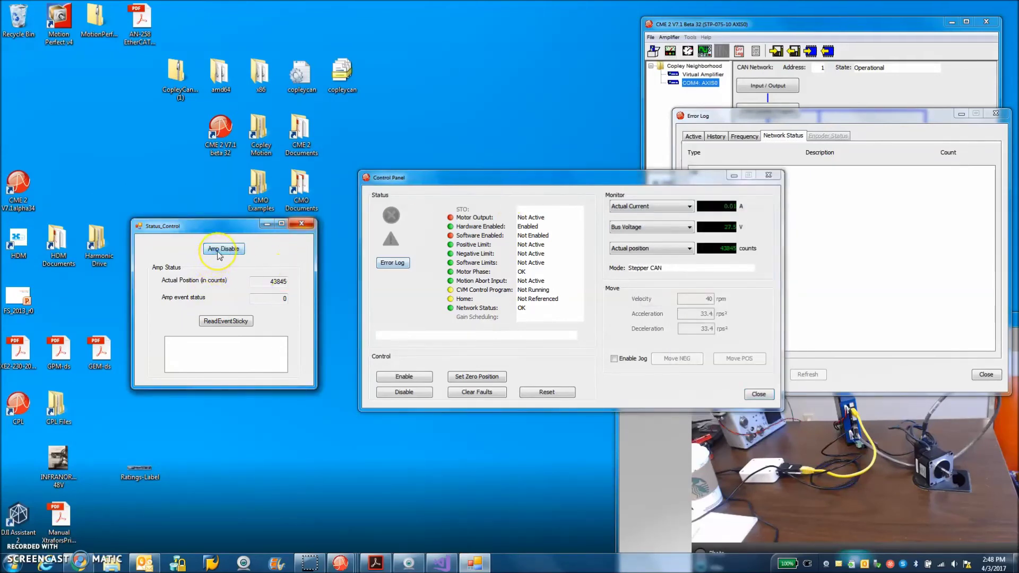
{"action": "left_click", "coordinate": [752, 121]}
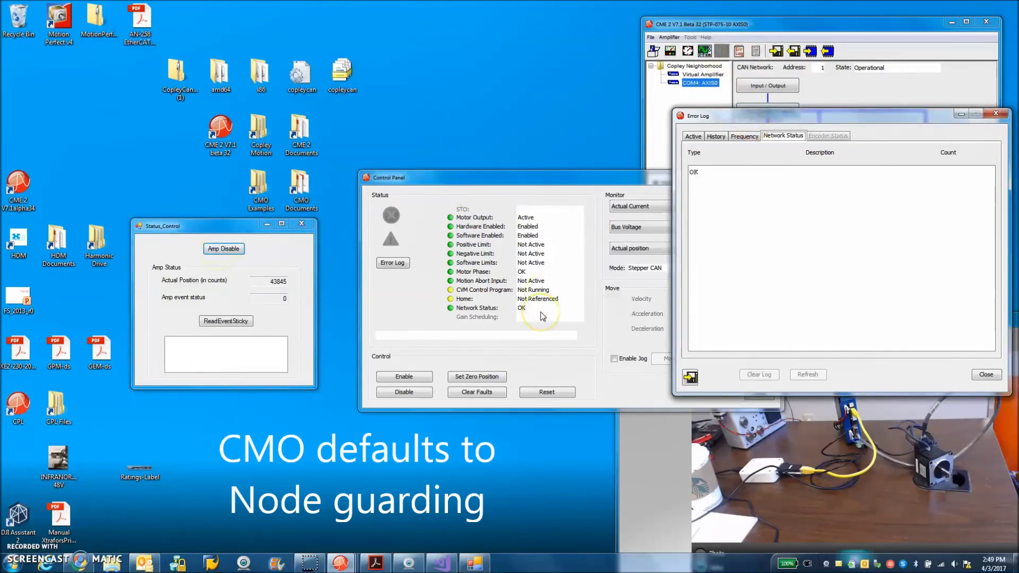
{"action": "left_click", "coordinate": [249, 324]}
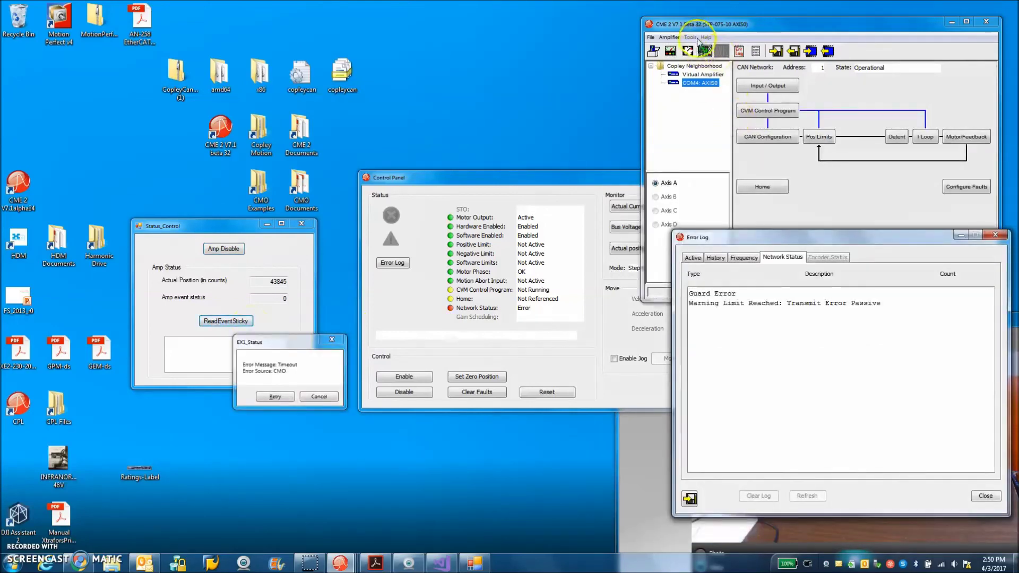
{"action": "left_click", "coordinate": [690, 37]}
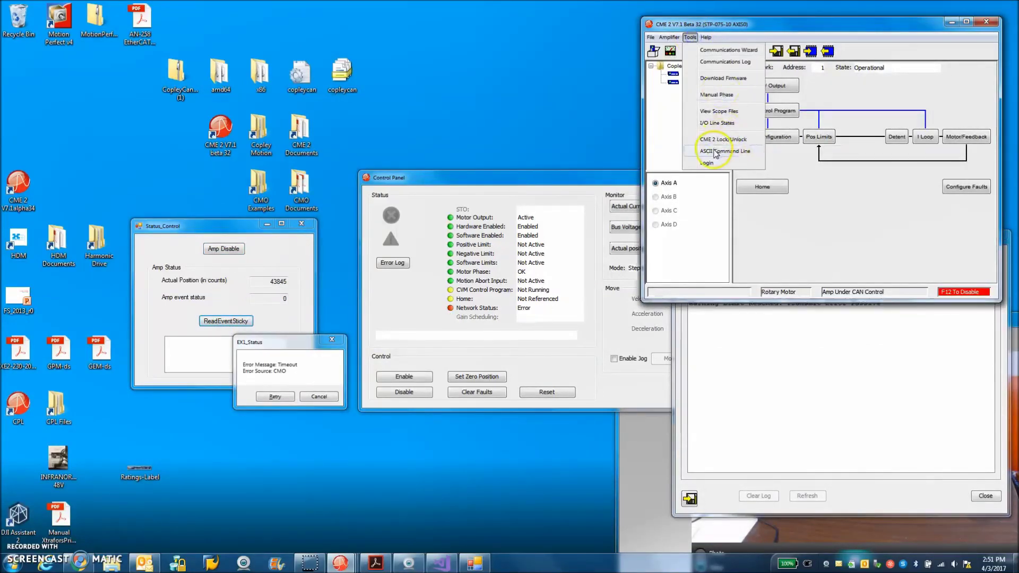
- Query node-guard parameters r0x10d (200) and r0x10e (3) in the ASCII command line, then switch to Acrobat
{"action": "left_click", "coordinate": [714, 152]}
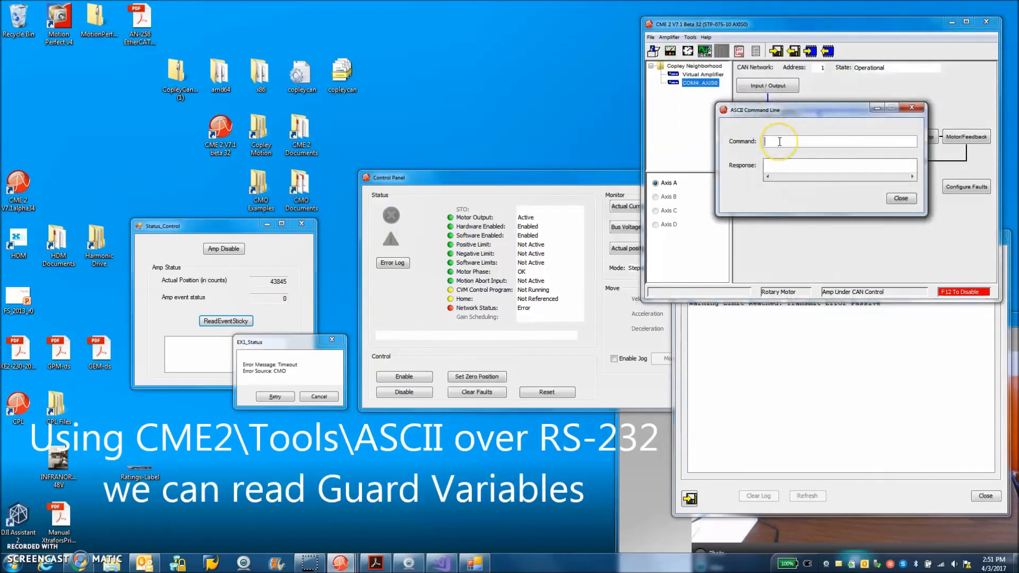
{"action": "type", "text": "g r0x10d"}
{"action": "key", "text": "Return"}
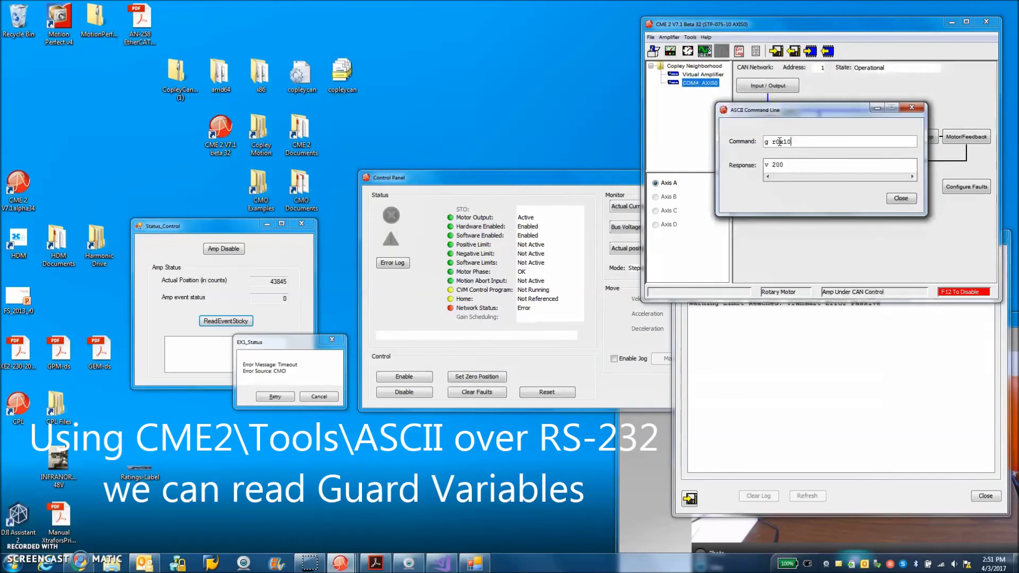
{"action": "key", "text": "BackSpace"}
{"action": "type", "text": "e"}
{"action": "key", "text": "Return"}
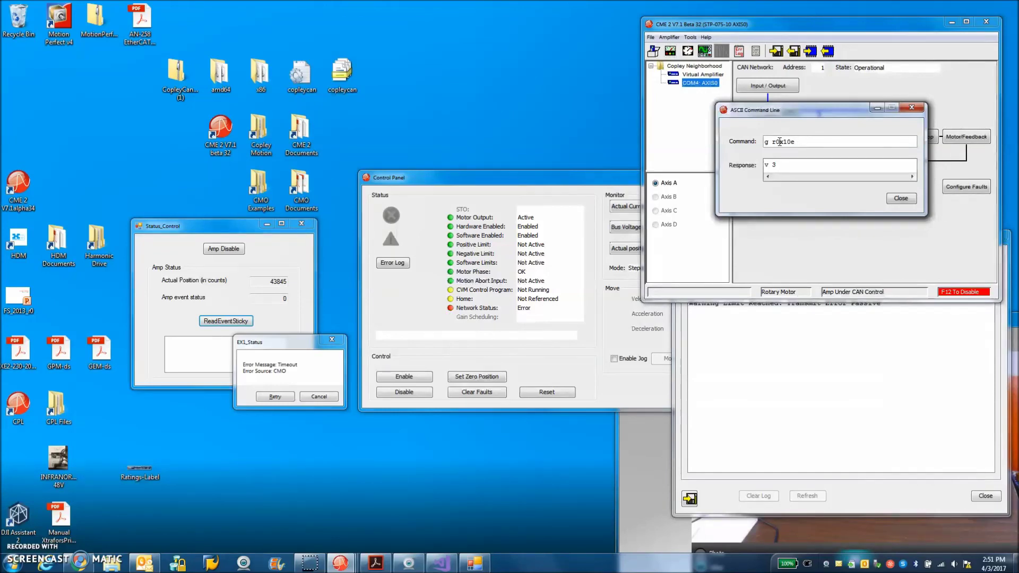
{"action": "key", "text": "alt+Tab"}
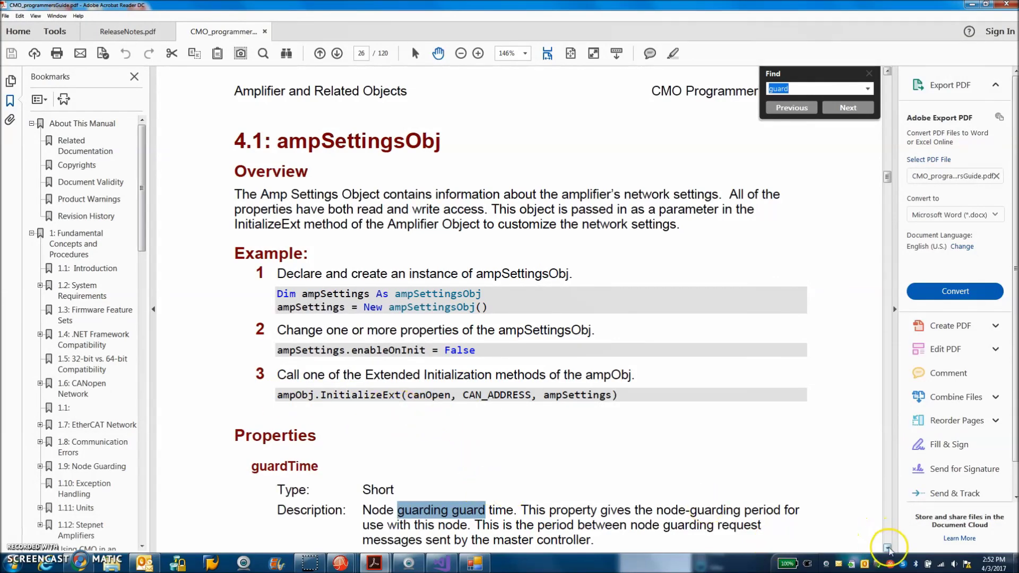
- Scroll the CMO guide to the ampSettingsObj guardTime, heartbeatPeriod and heartbeatTimeout properties
{"action": "left_click", "coordinate": [887, 548]}
{"action": "scroll", "coordinate": [888, 548], "scroll_direction": "down", "scroll_amount": 5}
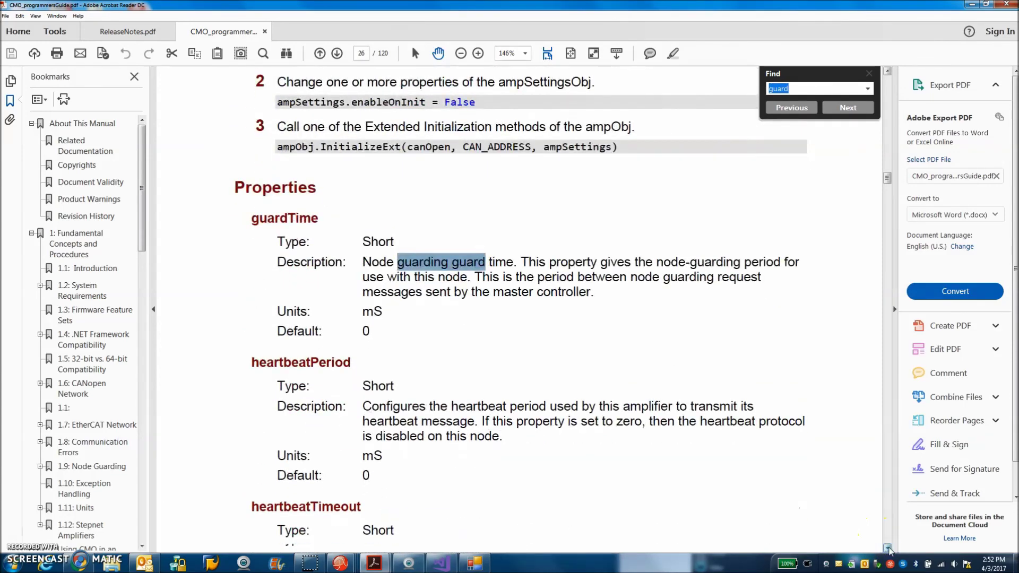
{"action": "left_click", "coordinate": [887, 548]}
{"action": "left_click", "coordinate": [887, 548]}
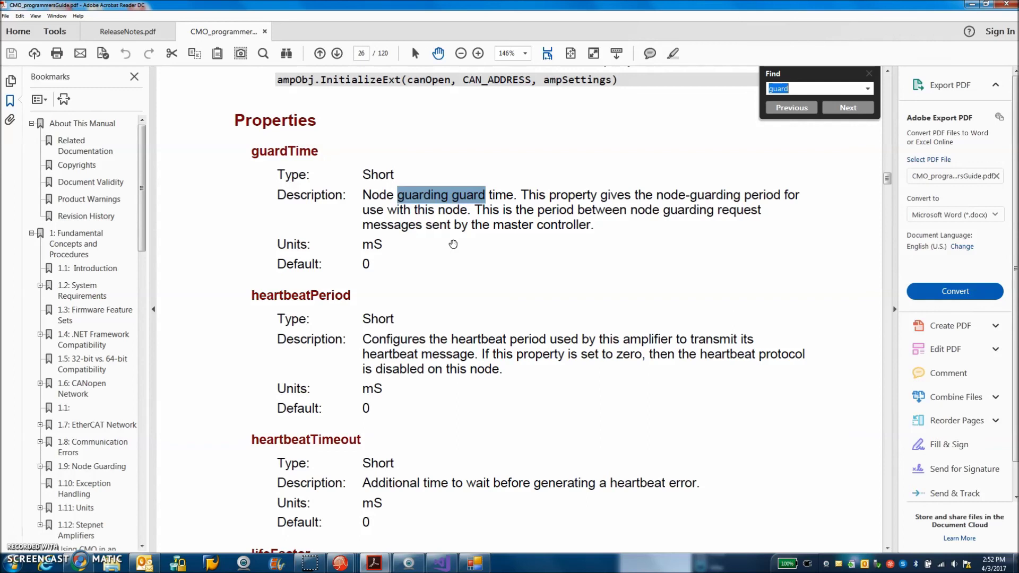
{"action": "left_click", "coordinate": [438, 262]}
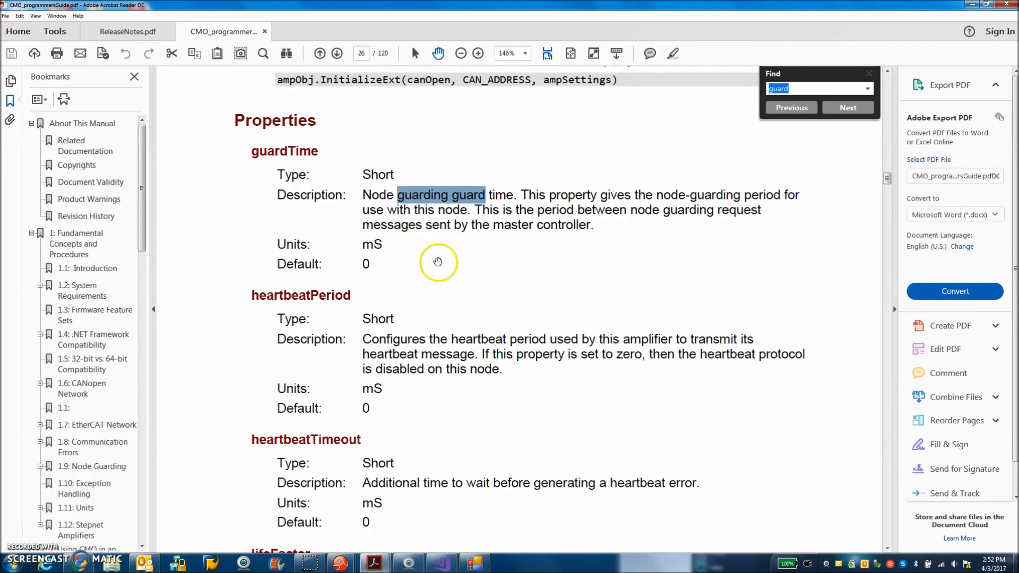